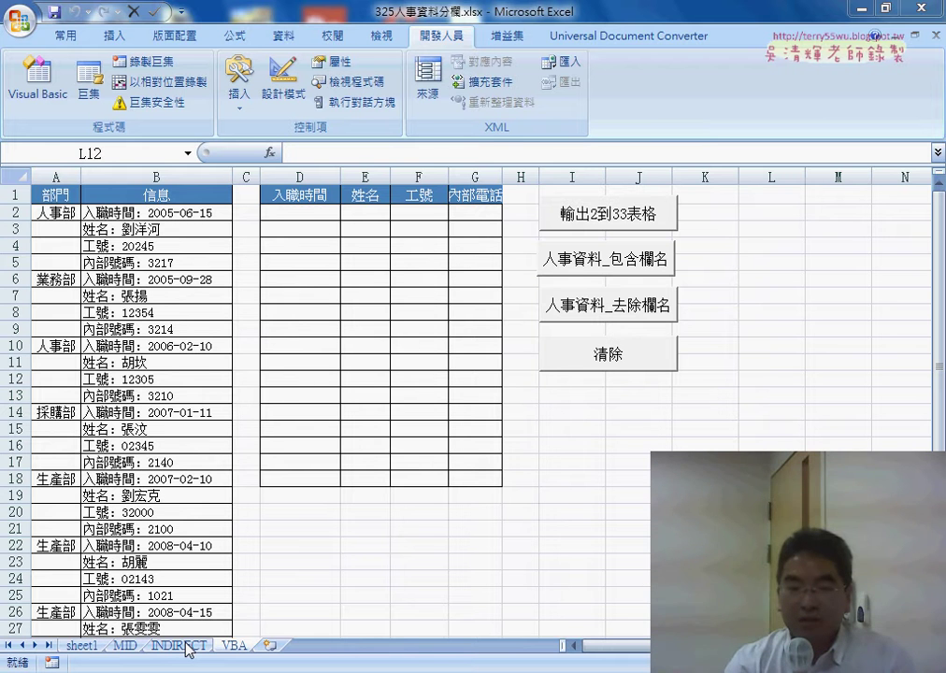
key("ctrl+s")
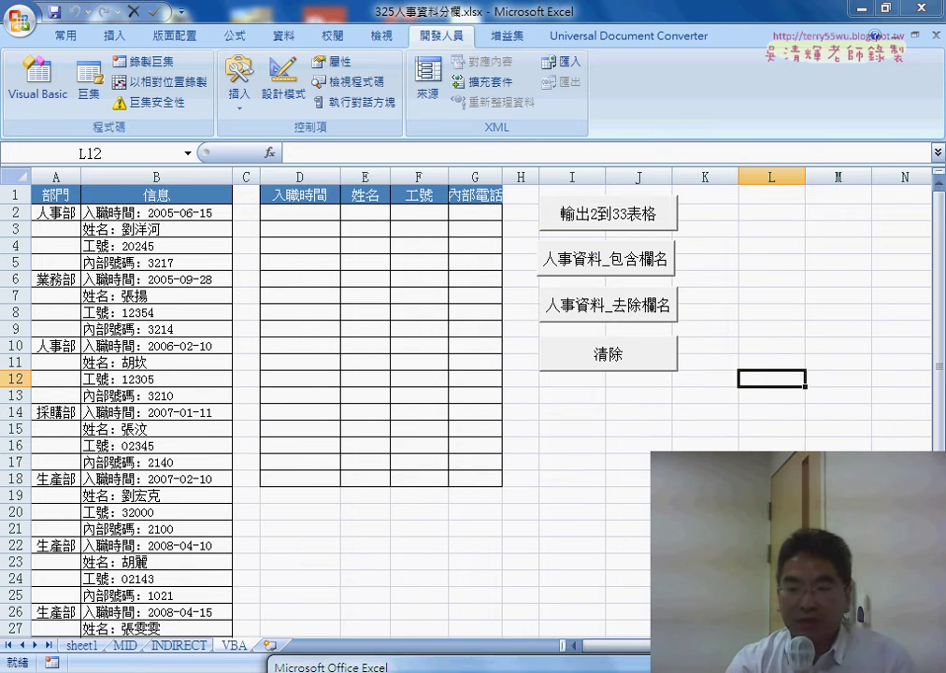
left_click_drag(568, 334, 564, 500)
left_click(564, 505)
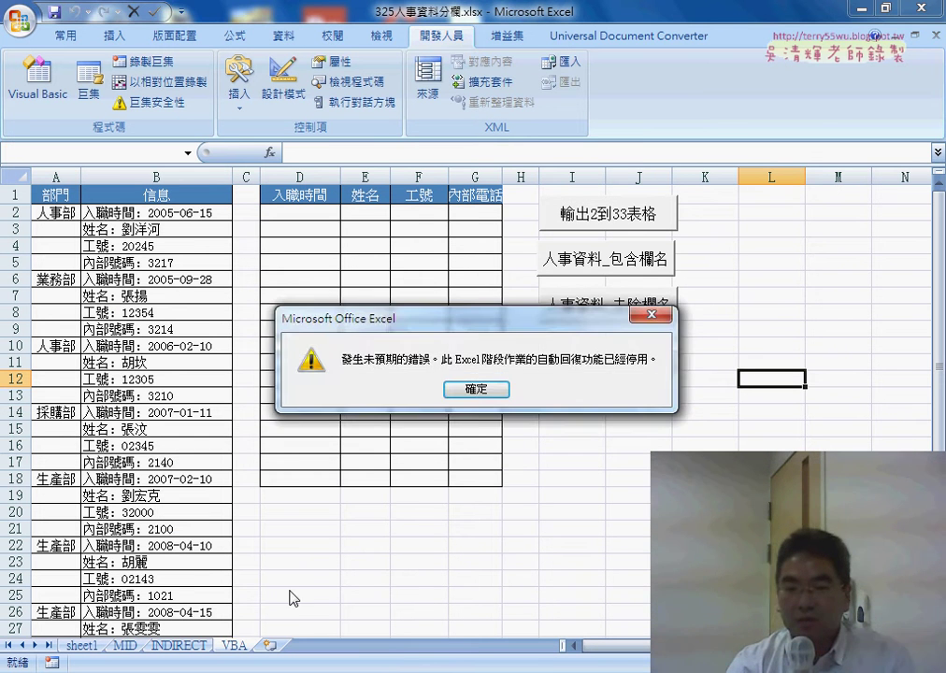
left_click(484, 397)
left_click(524, 493)
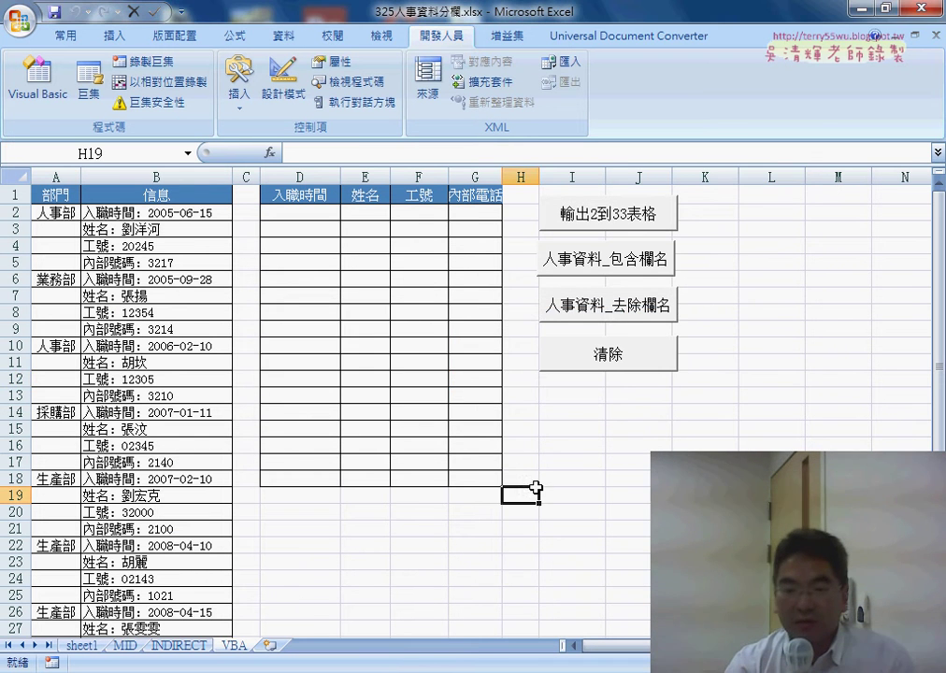
left_click(183, 644)
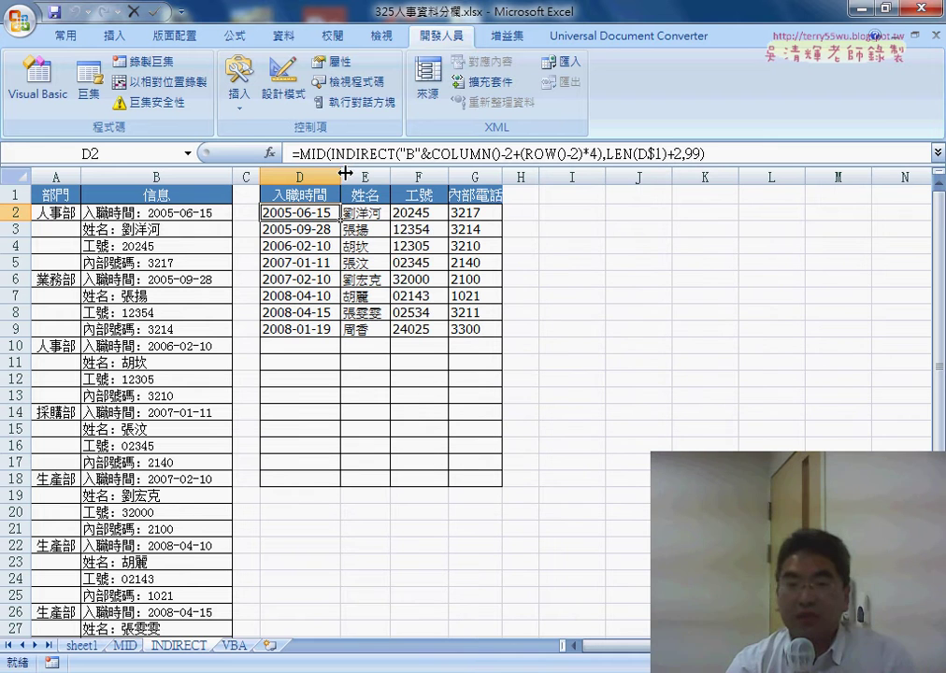
left_click(233, 645)
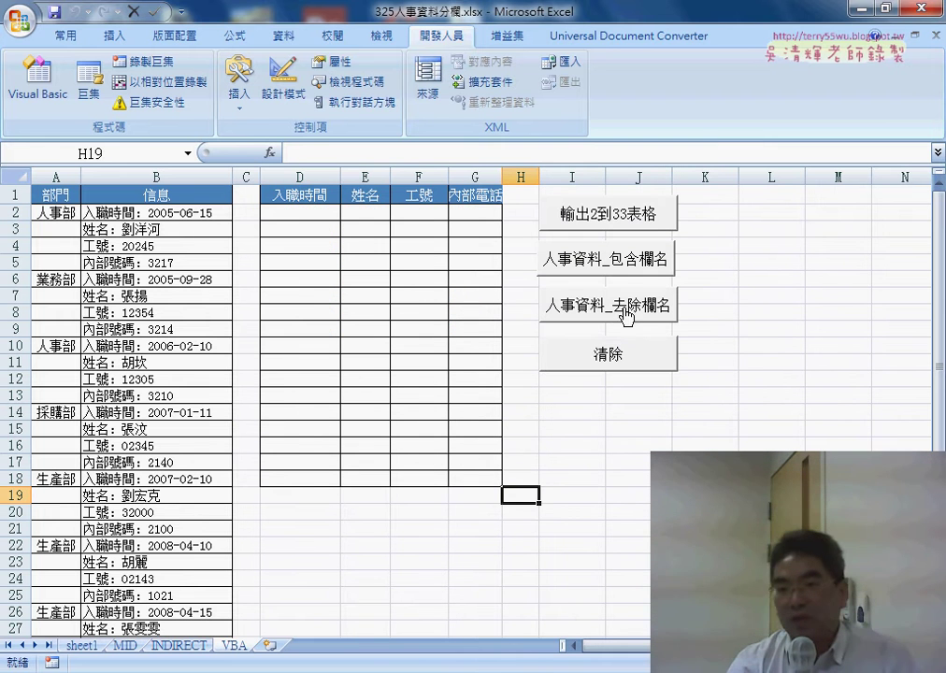
Run the 輸出2到33表格 macro so D2:G9 holds 2 through 33, then check the range
left_click(647, 463)
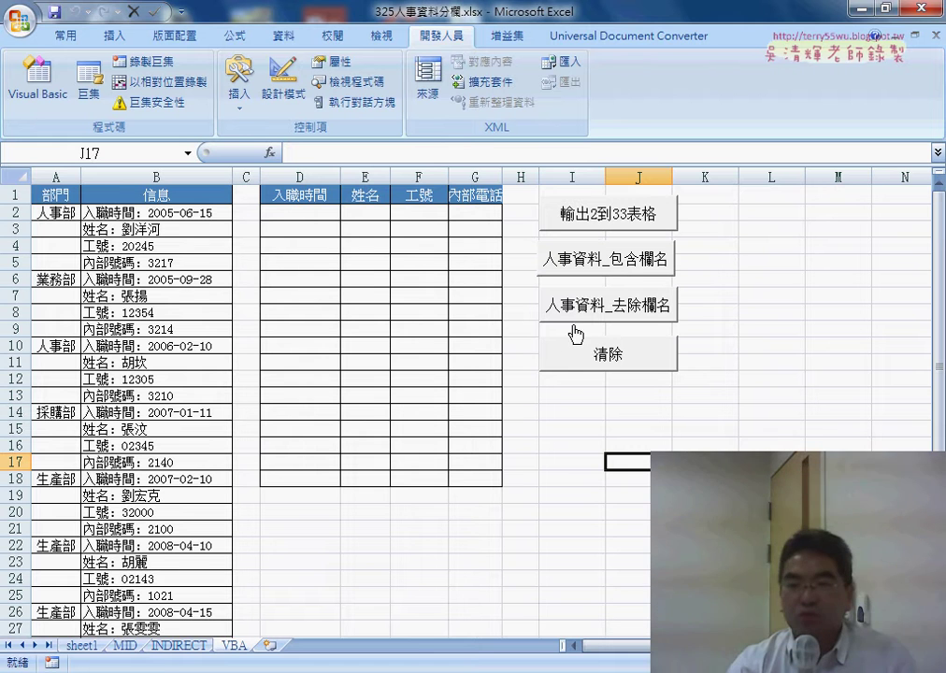
left_click(605, 221)
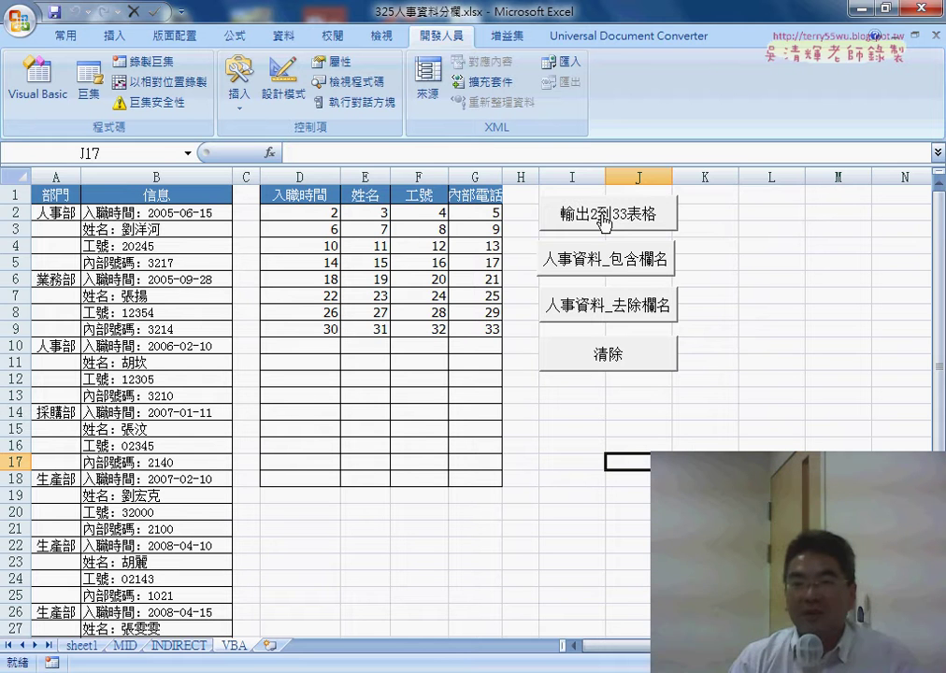
left_click_drag(309, 213, 474, 333)
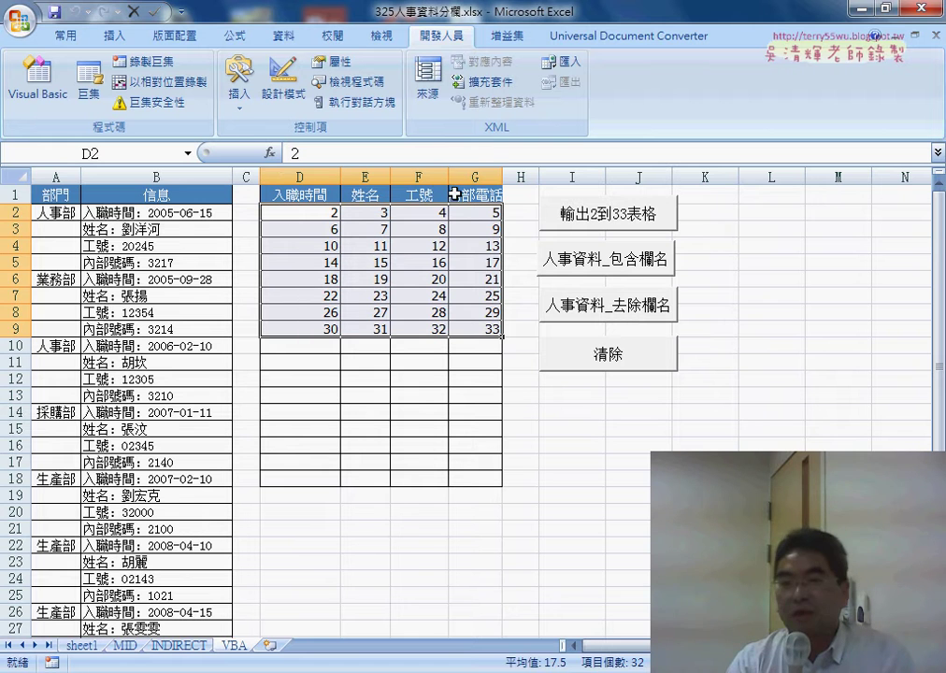
left_click(316, 214)
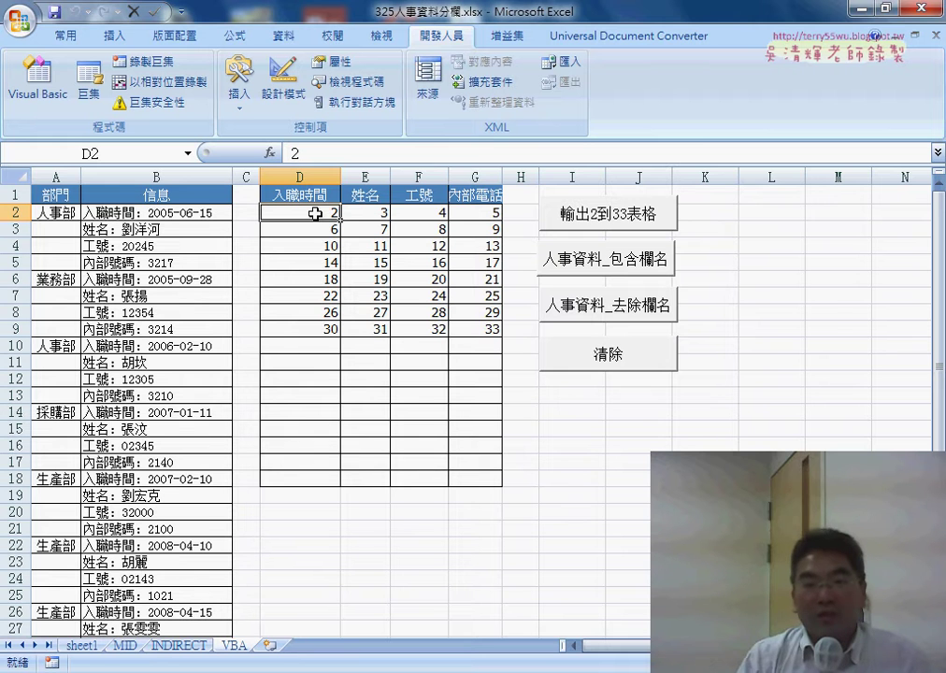
Open the 輸出2到33表格 macro via 指定巨集 > 編輯 and point out its For i = 2 To 9 loop
right_click(601, 221)
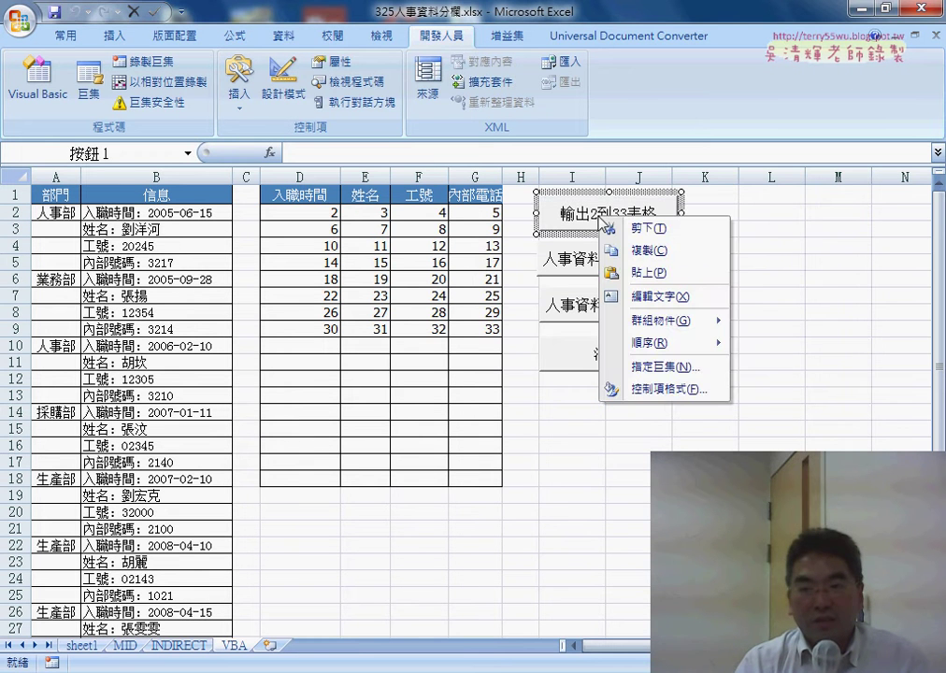
left_click(669, 367)
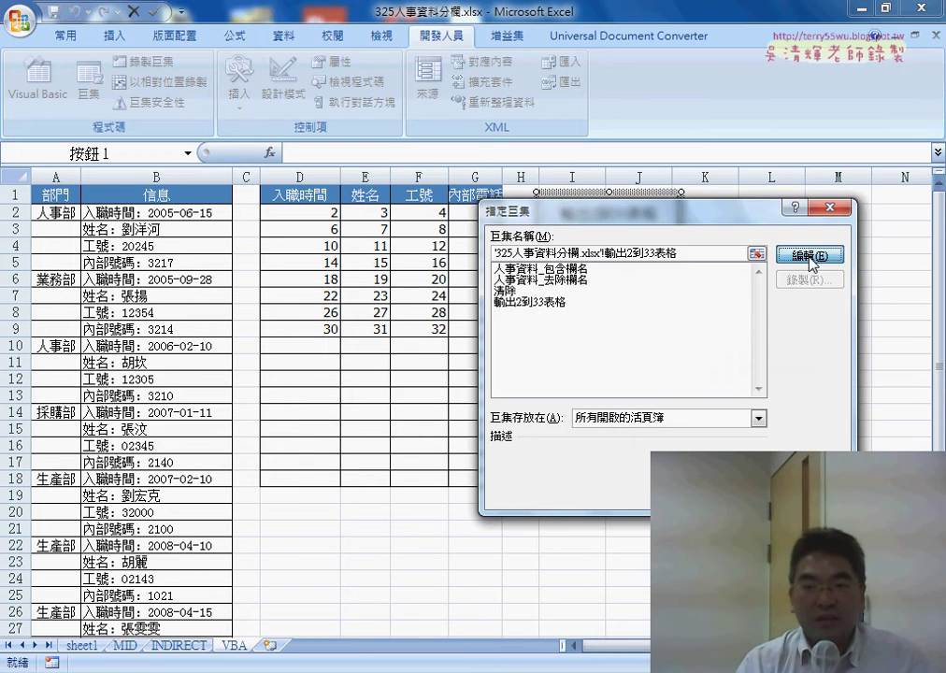
left_click(809, 256)
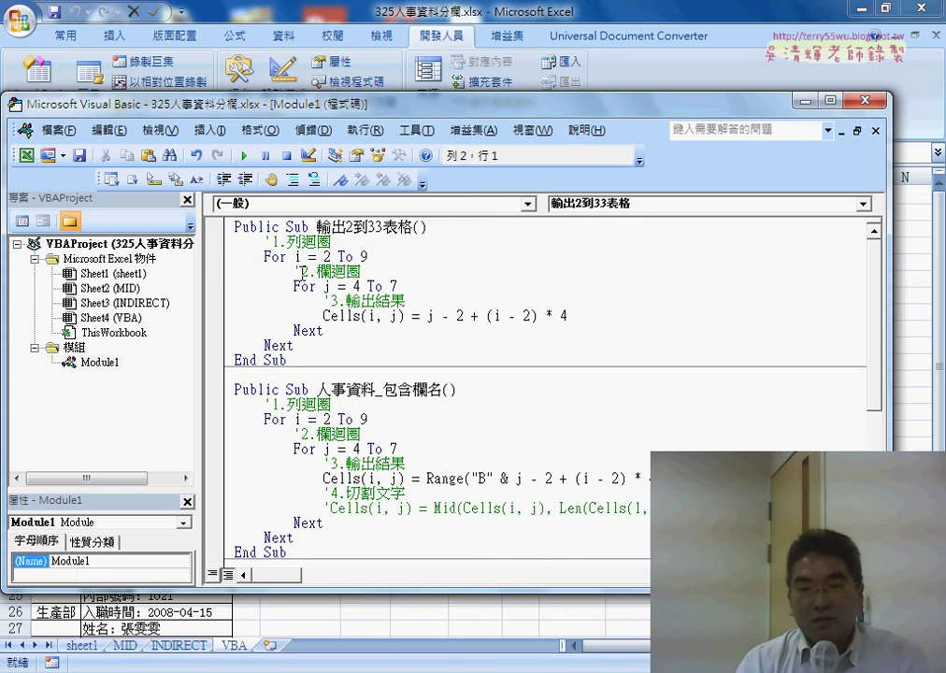
left_click_drag(265, 257, 374, 258)
mouse_move(374, 115)
left_mouse_down()
mouse_move(601, 322)
mouse_move(609, 348)
left_mouse_up()
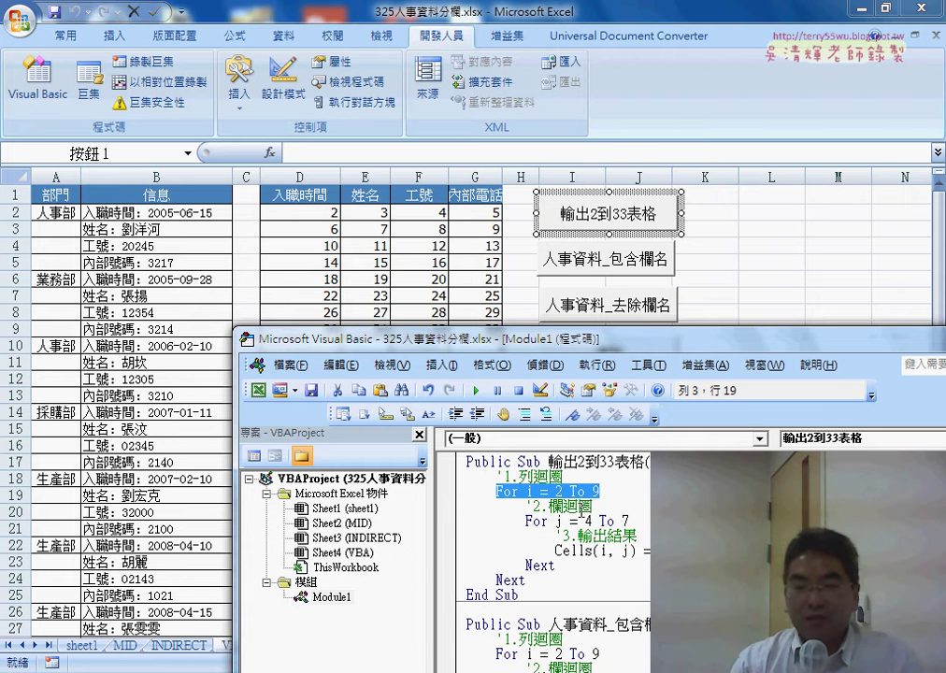
left_click(559, 522)
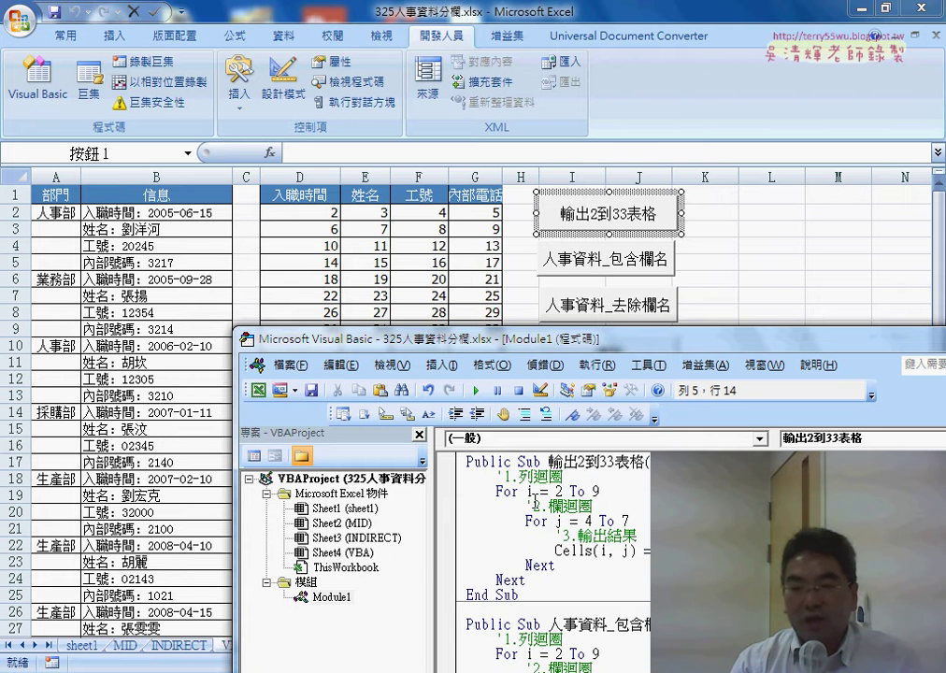
double_click(530, 491)
double_click(559, 521)
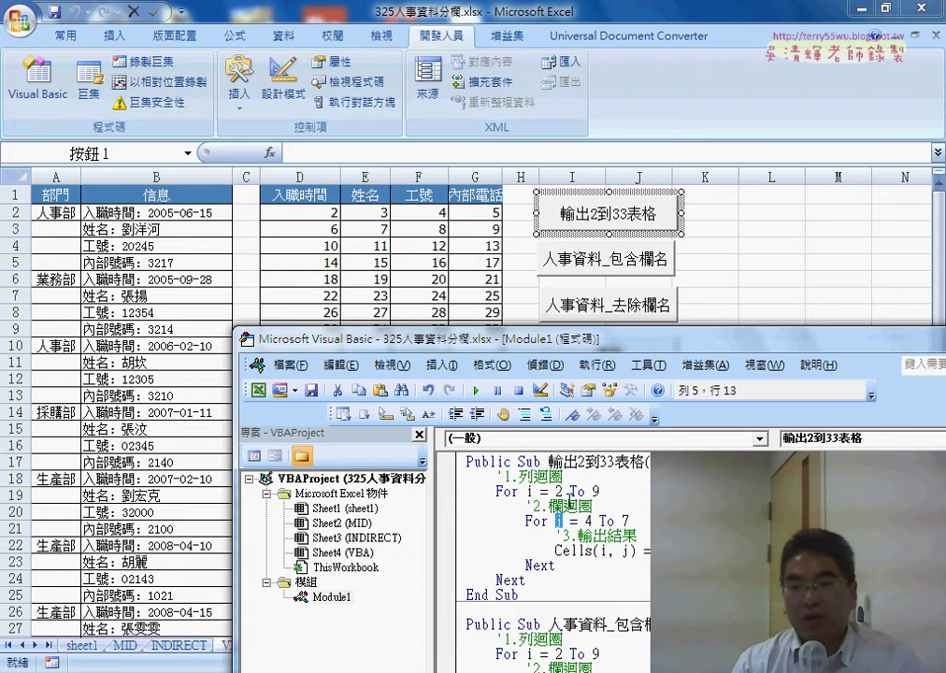
left_click_drag(644, 550, 555, 551)
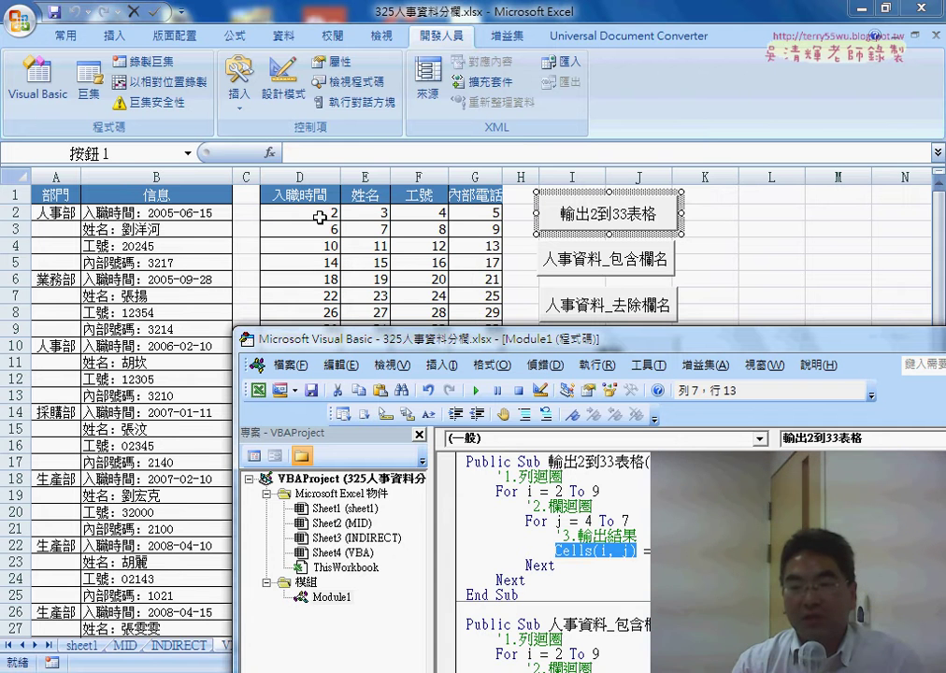
left_click(659, 552)
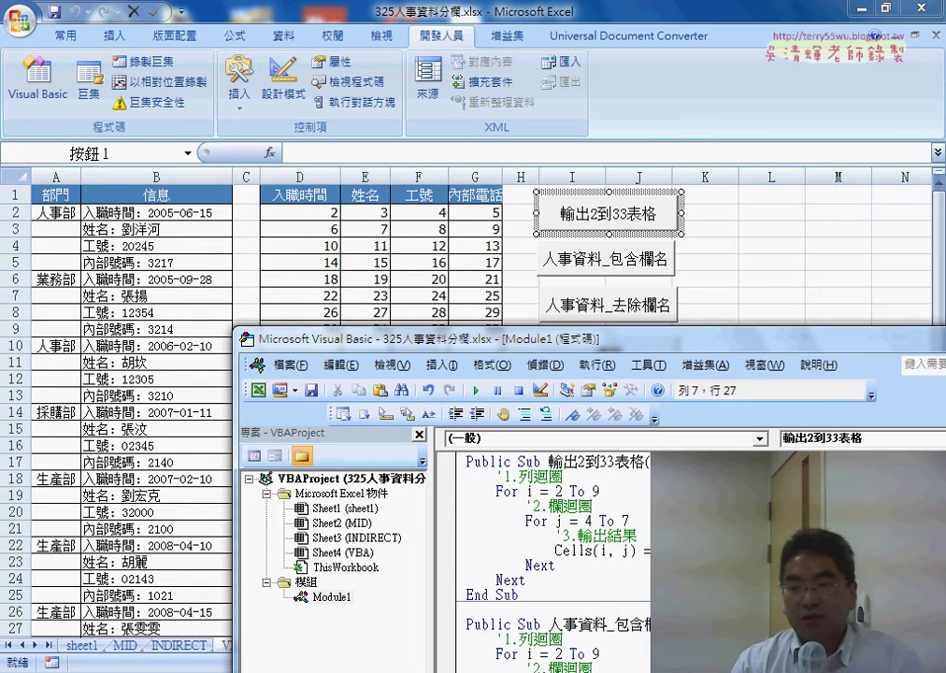
left_click(695, 552)
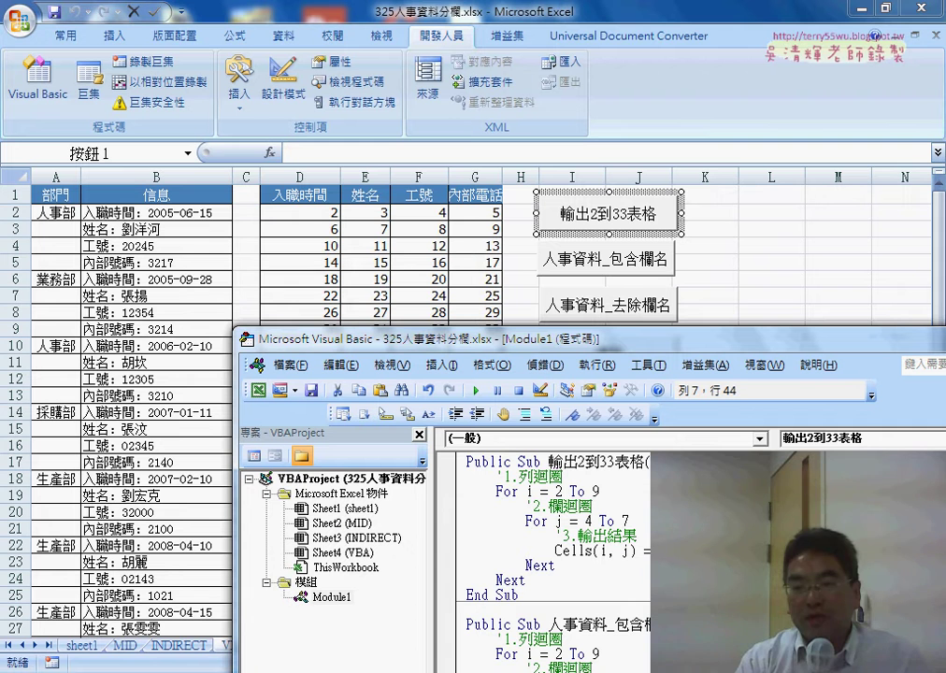
key("Up")
key("Up")
key("Up")
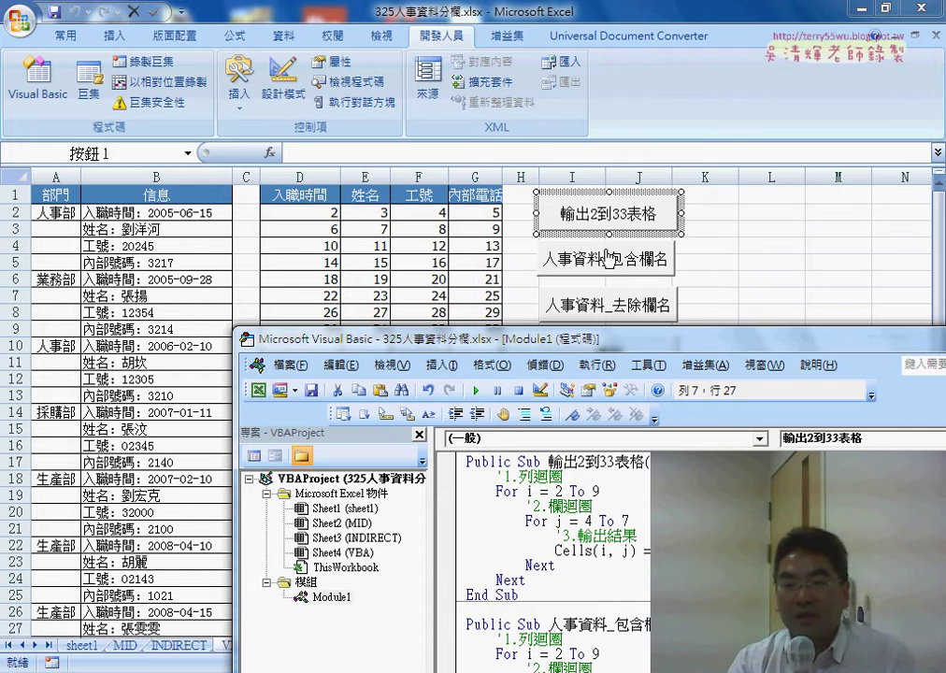
Run 人事資料_包含欄名 to fill D2:G9 with labelled personnel entries, then adjust column D's width
left_click(724, 269)
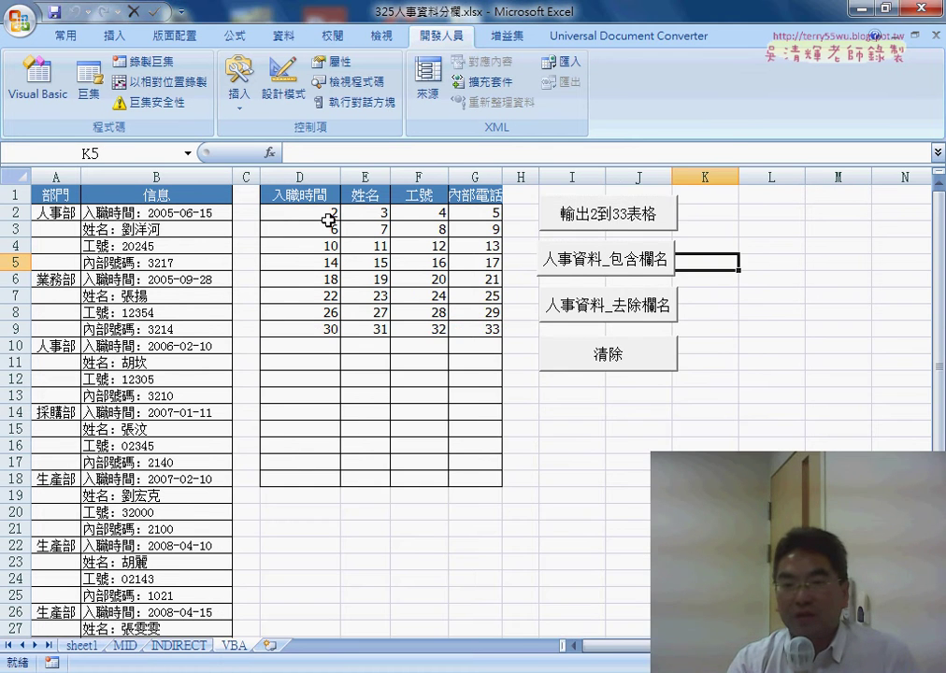
left_click_drag(327, 218, 464, 333)
left_click(748, 346)
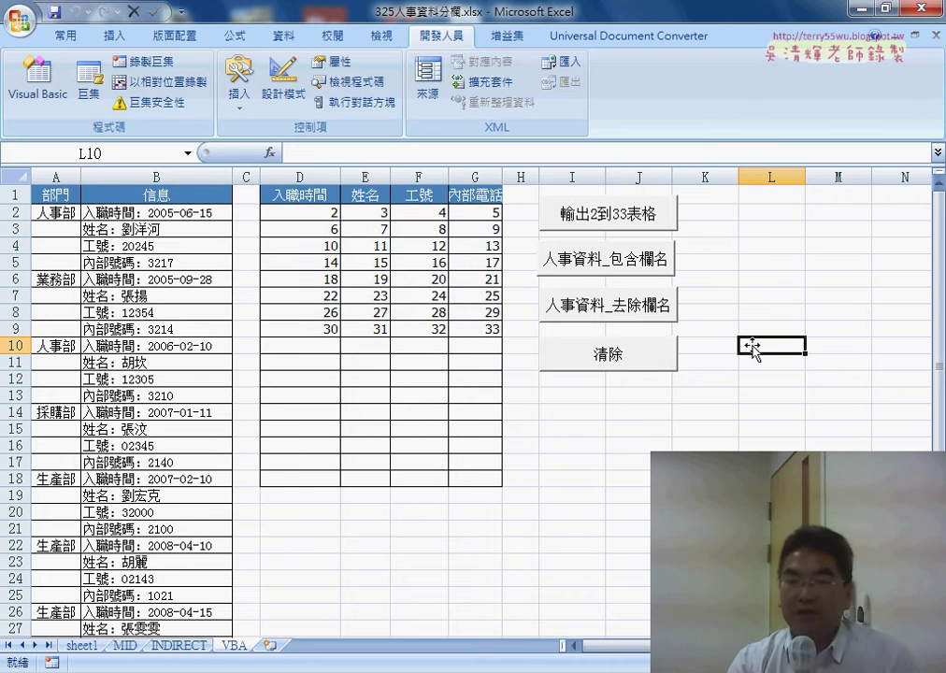
left_click(584, 261)
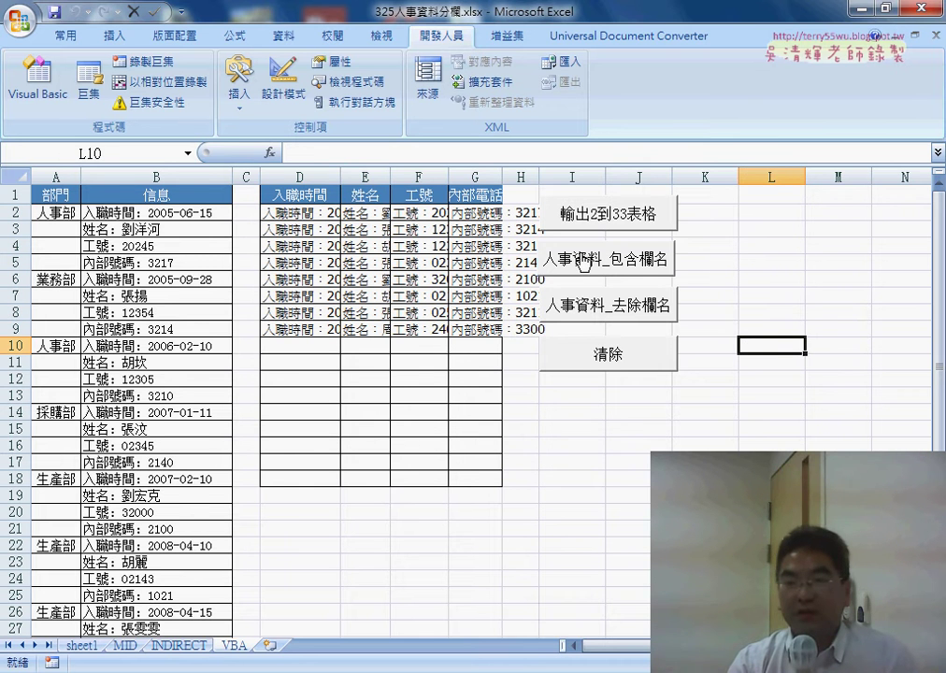
double_click(340, 176)
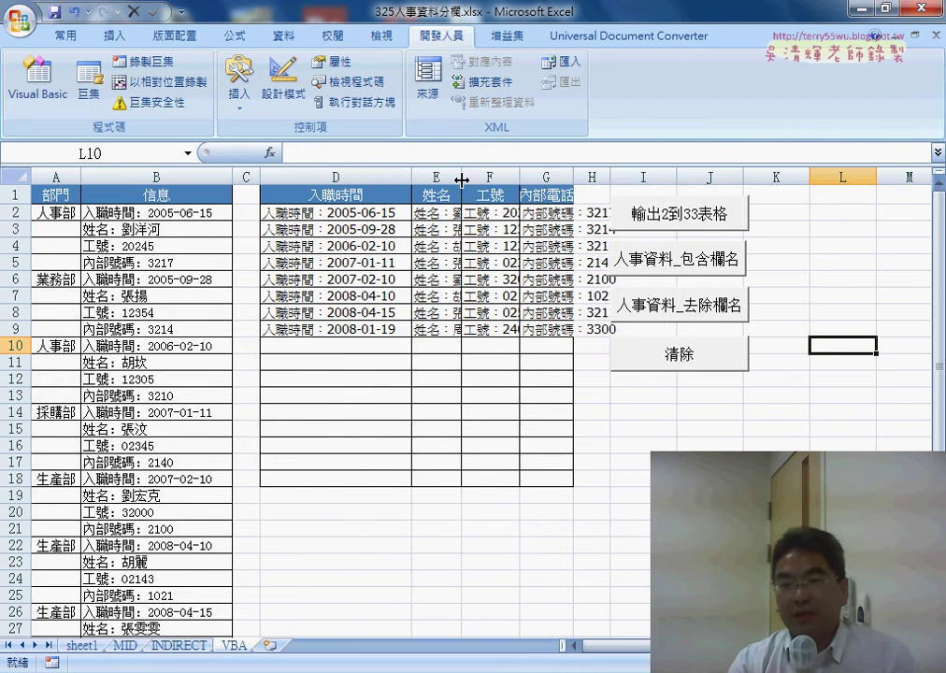
left_click_drag(411, 176, 346, 175)
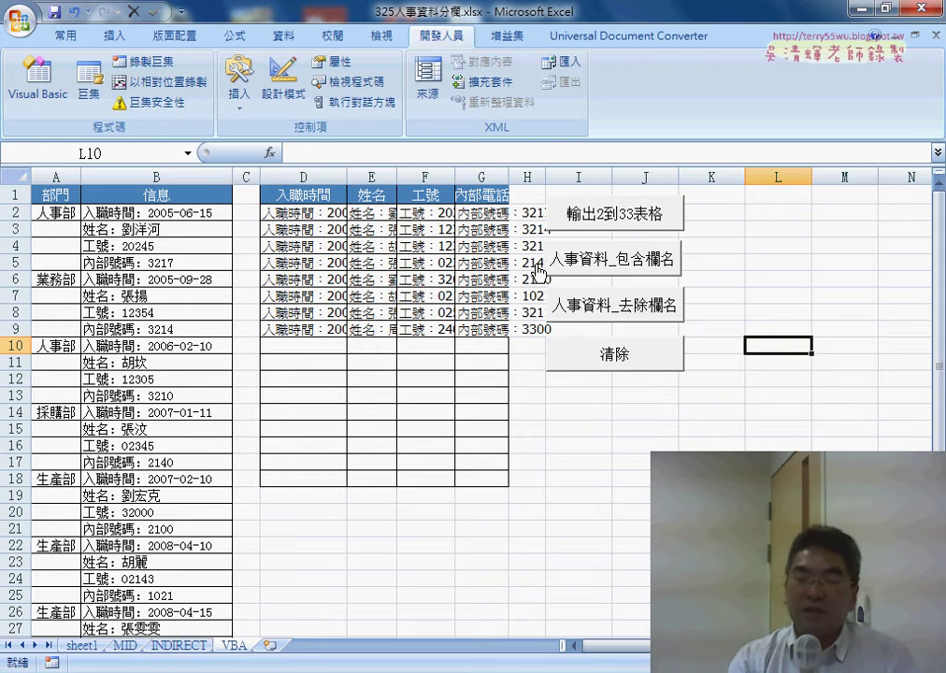
Open the 人事資料_包含欄名 button's macro code in the VBA editor via 指定巨集 > Edit
left_click(590, 268)
right_click(590, 268)
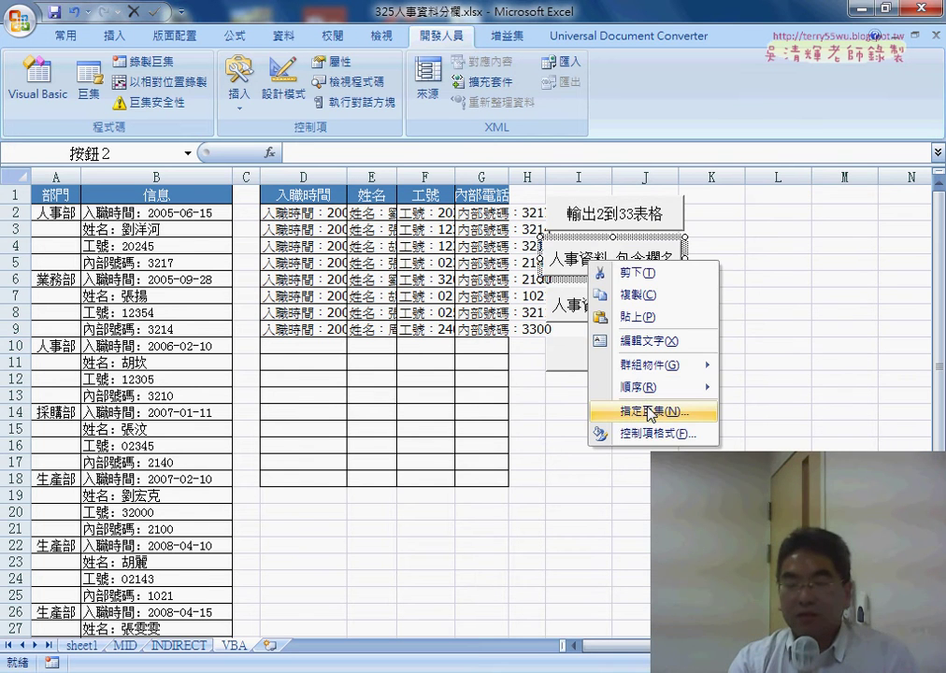
left_click(668, 409)
left_click(789, 298)
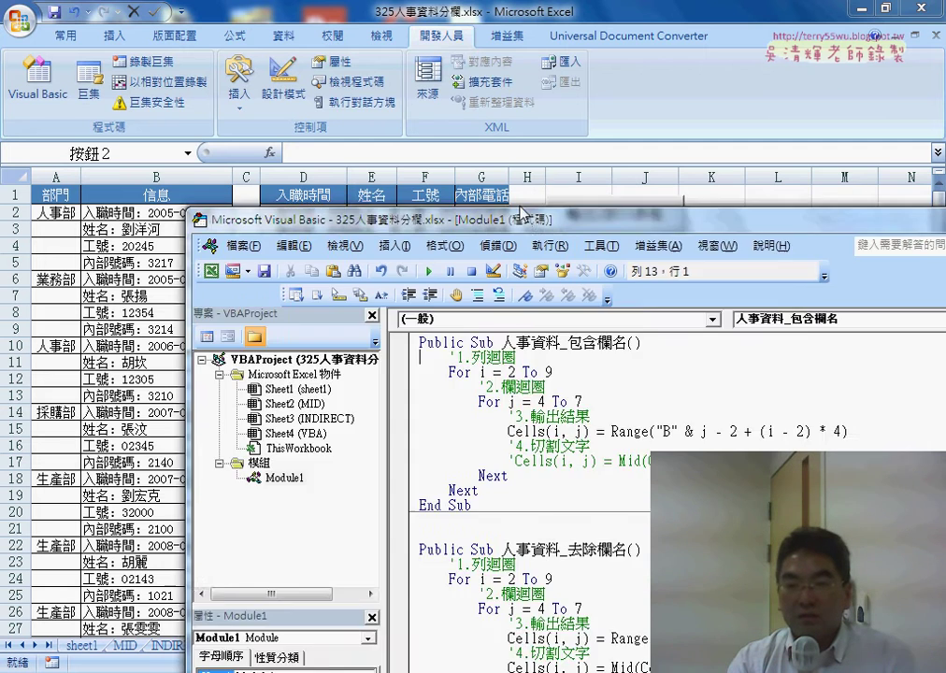
left_click_drag(521, 213, 406, 91)
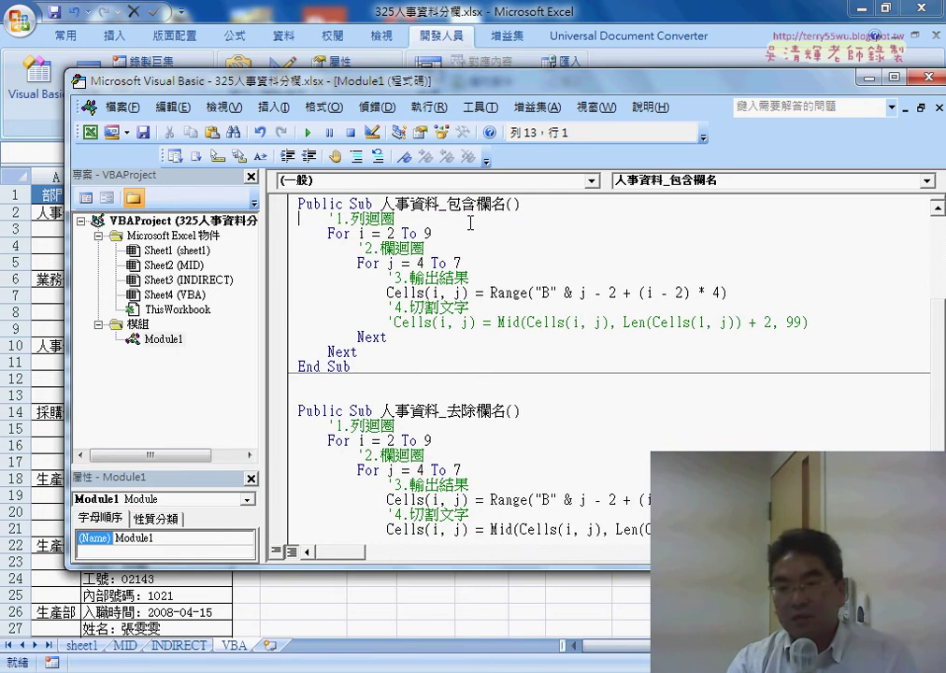
scroll(470, 222, "up", 3)
scroll(423, 277, "up", 1)
left_click_drag(352, 337, 285, 222)
scroll(339, 372, "down", 1)
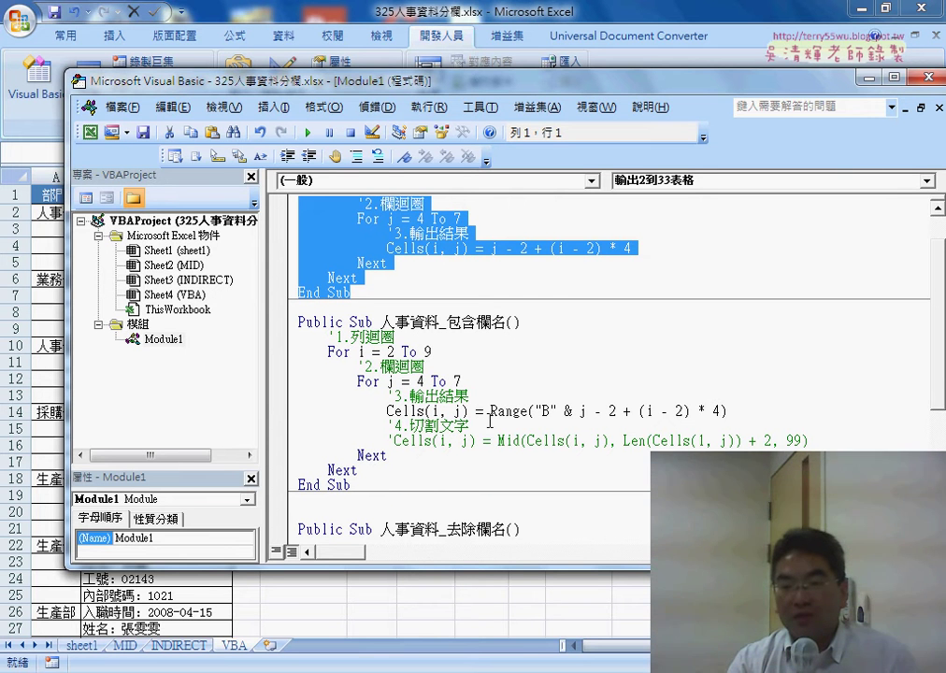
Compare the Cells(i, j) target and numbering formula with the Range("B" & …) source expression
left_click_drag(467, 410, 394, 410)
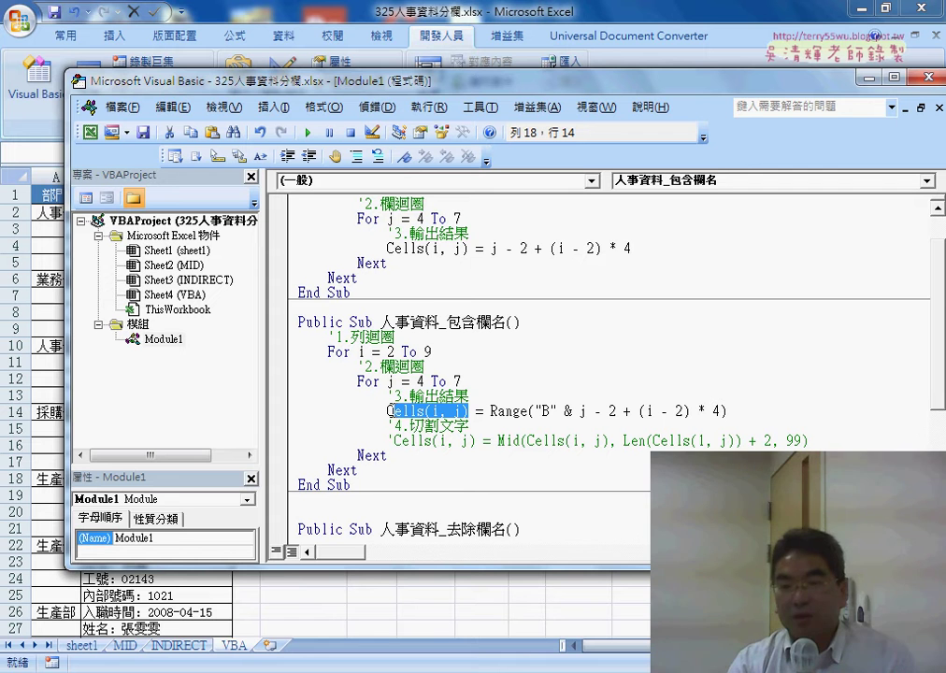
left_click_drag(490, 249, 634, 249)
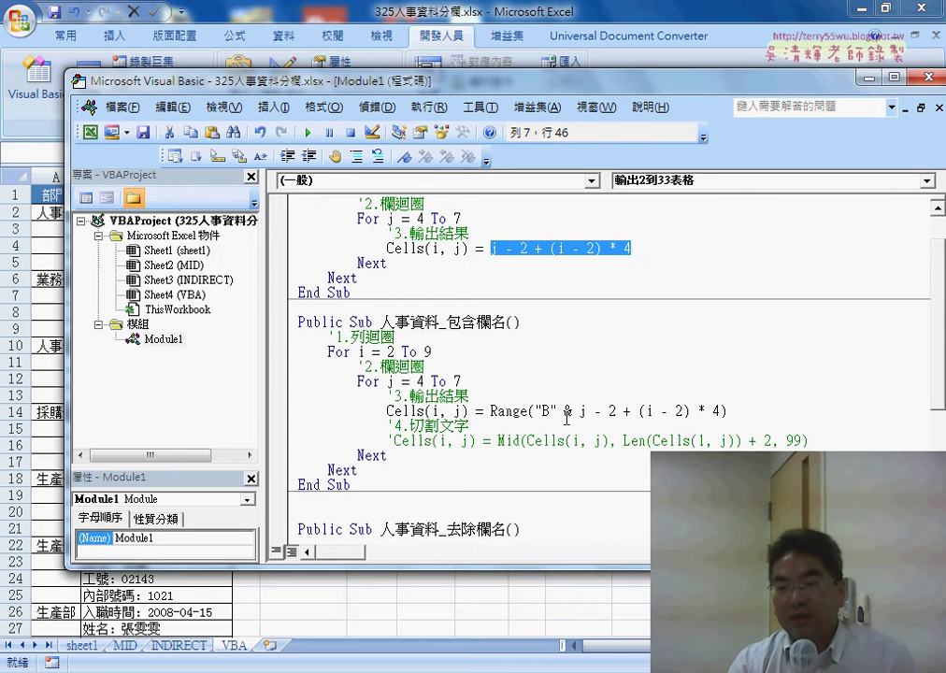
left_click_drag(488, 411, 553, 411)
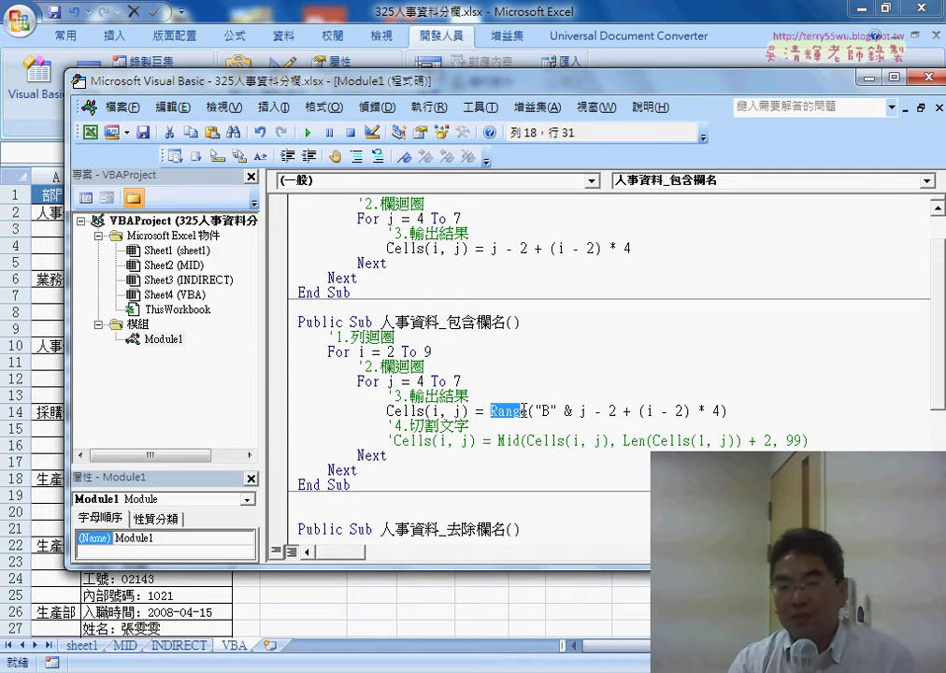
left_click_drag(523, 411, 722, 412)
left_click(566, 411)
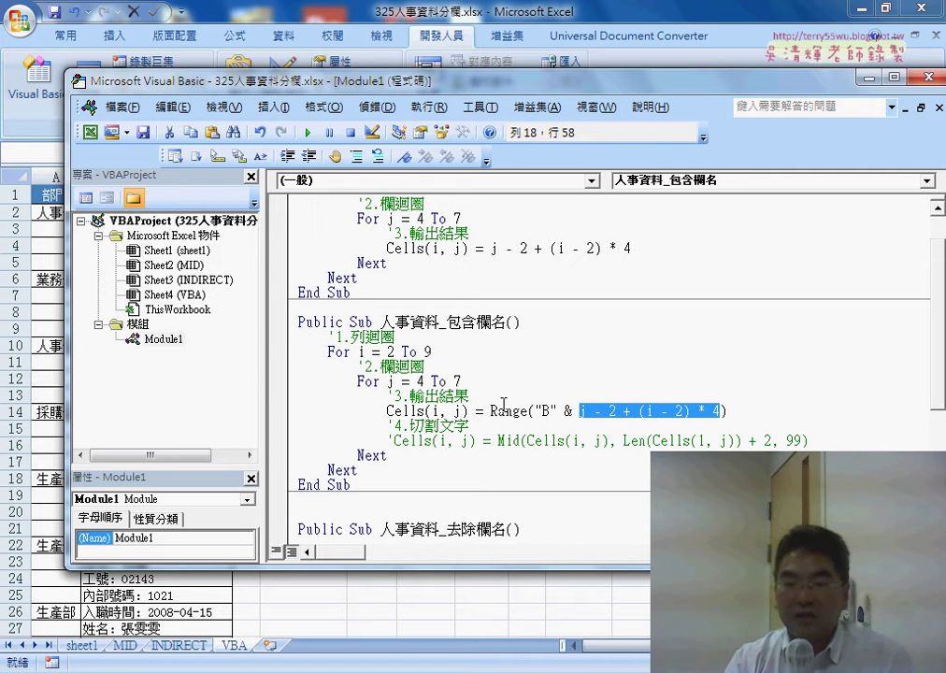
left_click_drag(488, 411, 729, 412)
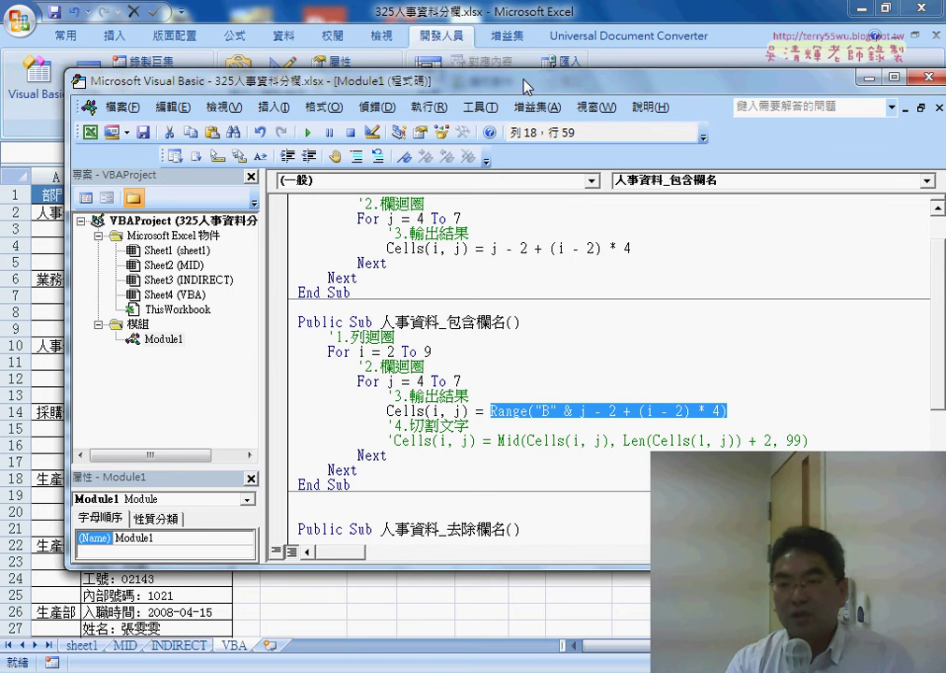
Reposition the editor to show the sheet's buttons, then scroll down to the 人事資料_去除欄名 macro
left_click_drag(526, 83, 532, 334)
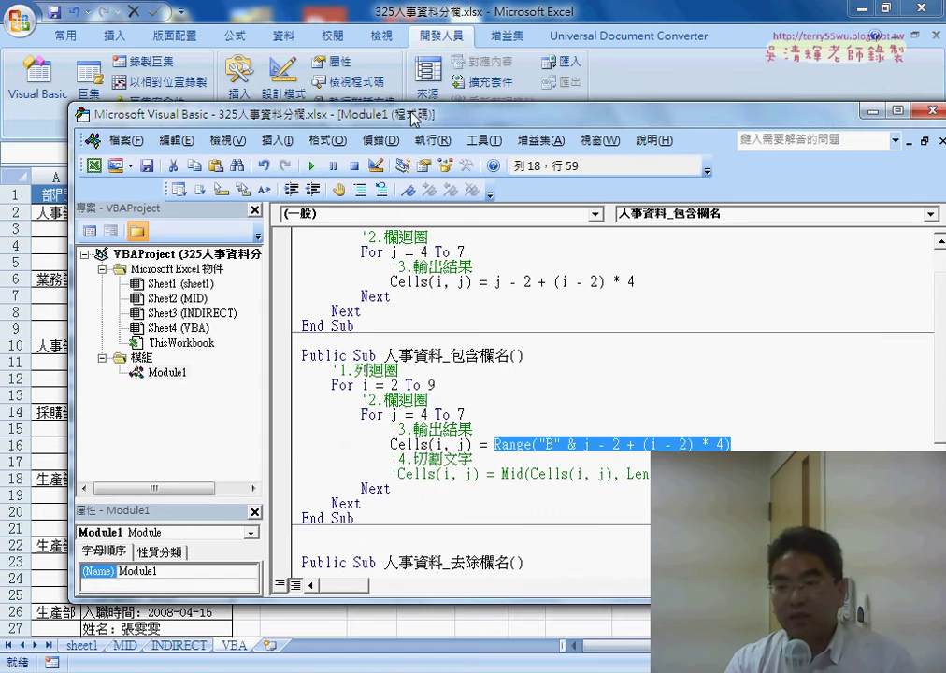
left_click_drag(416, 339, 408, 92)
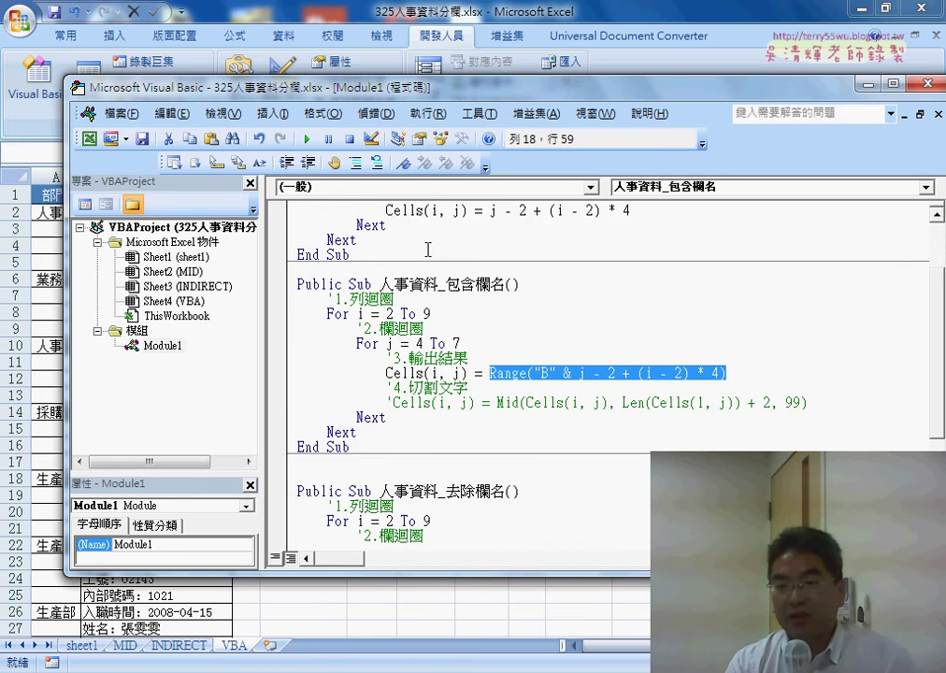
scroll(427, 250, "down", 2)
scroll(433, 248, "down", 2)
left_click_drag(445, 314, 498, 316)
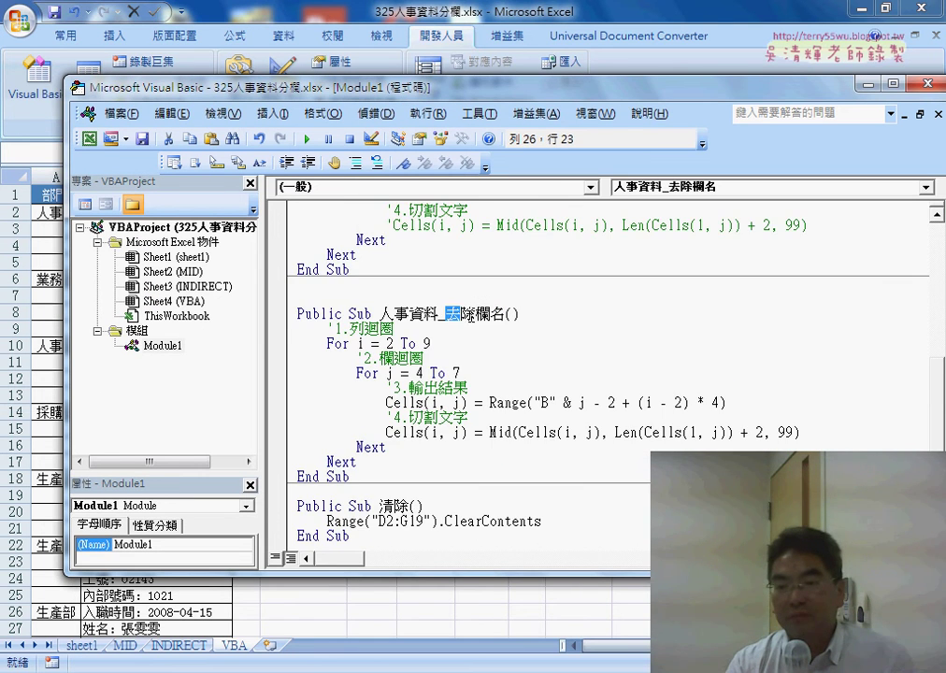
scroll(500, 318, "down", 1)
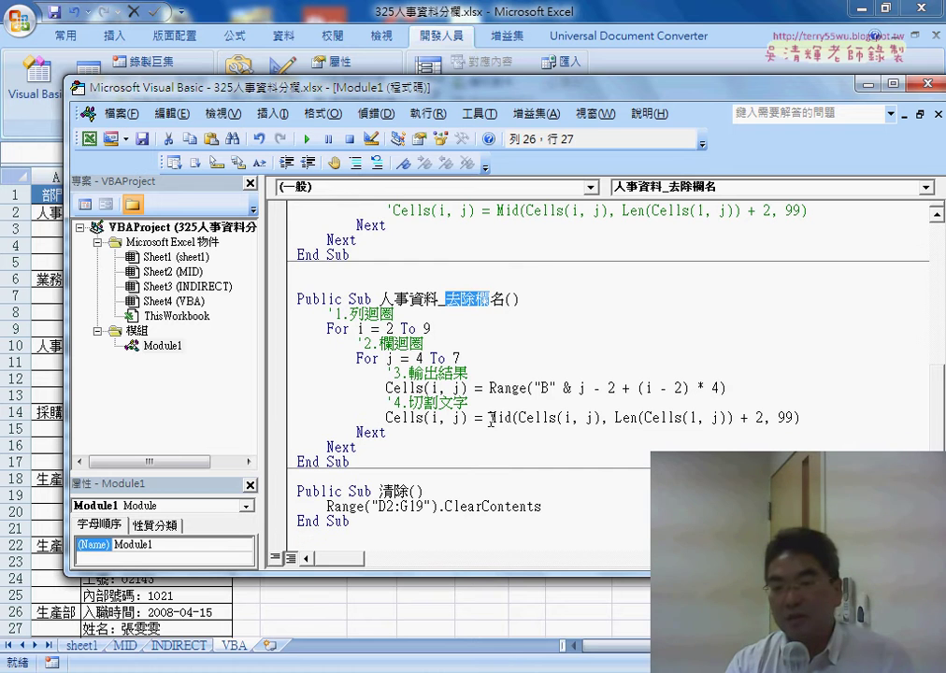
Explain the Mid line's Cells(i, j) target, Mid's input cell and Len, then reveal row 1
left_click_drag(490, 419, 729, 388)
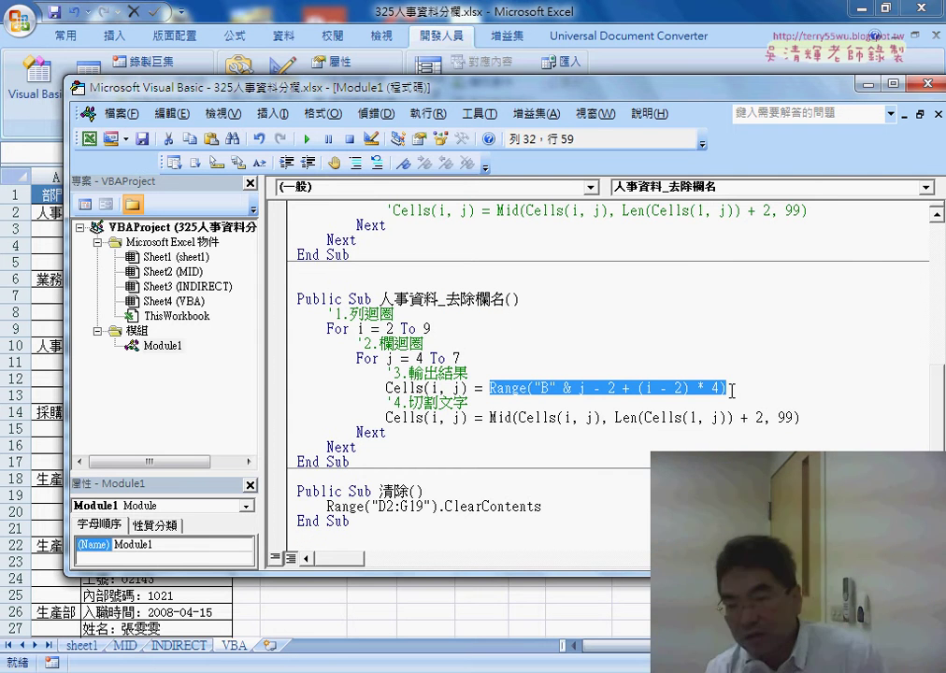
left_click_drag(468, 388, 386, 387)
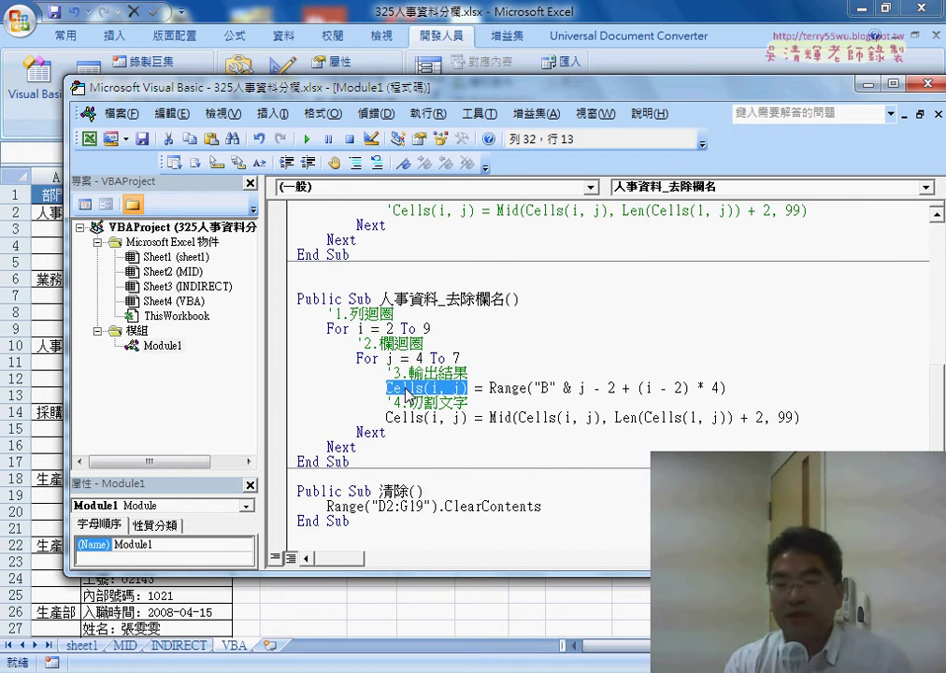
left_click_drag(490, 417, 594, 417)
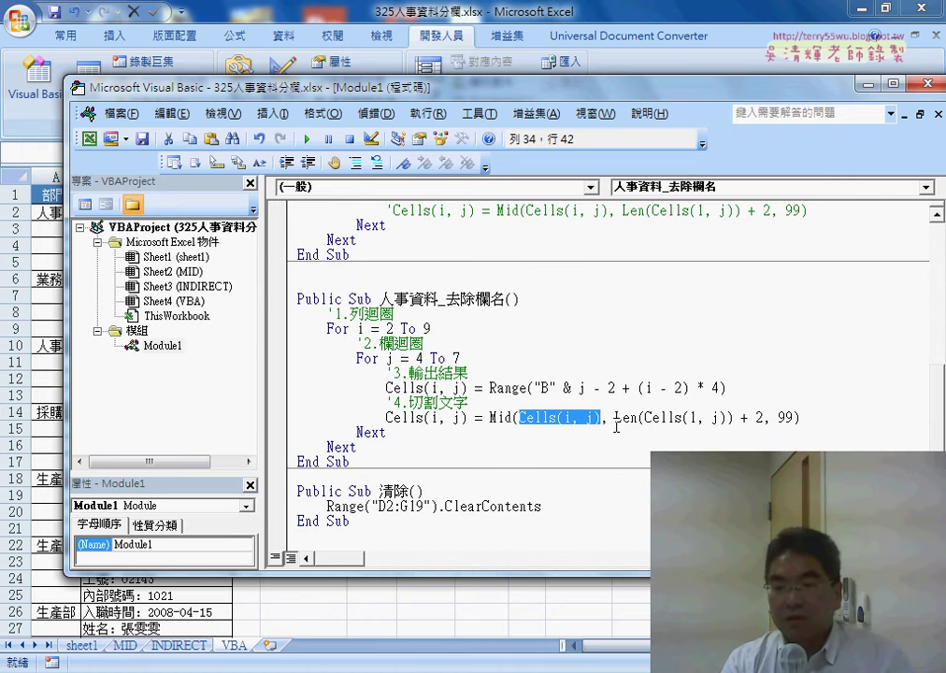
left_click_drag(616, 417, 637, 418)
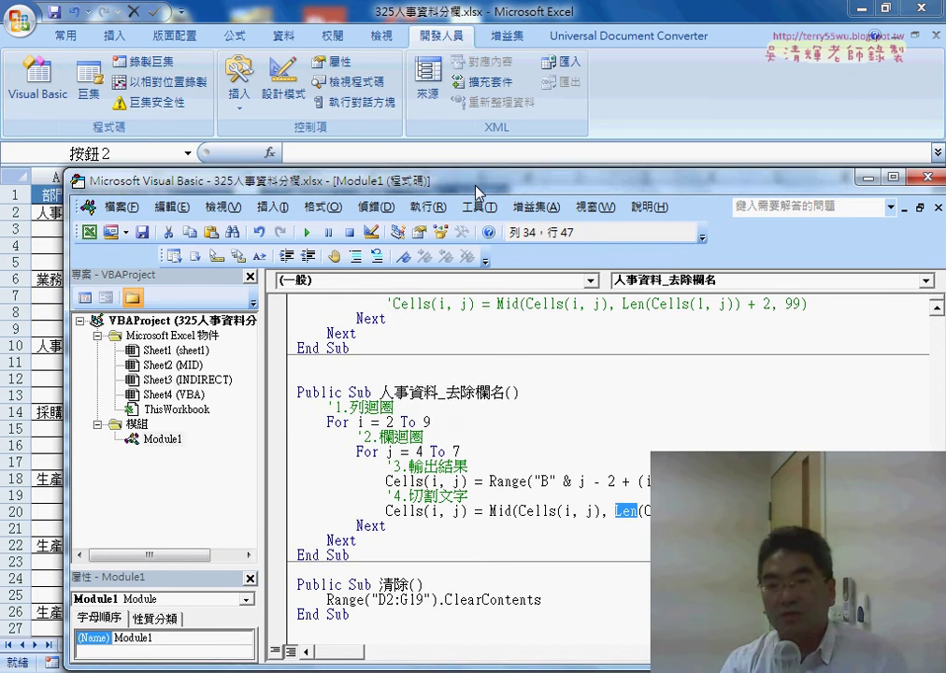
left_click_drag(480, 97, 471, 233)
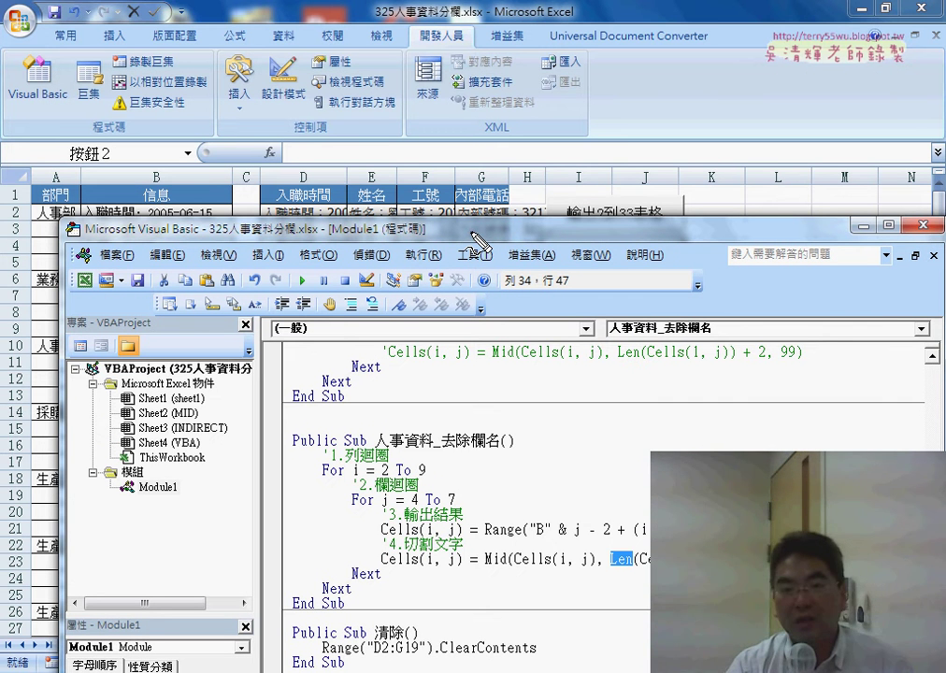
Annotate the 入職時間 header in D1 and columns 4 to 7, then revisit the Len(...) part of Mid
left_click_drag(323, 180, 320, 182)
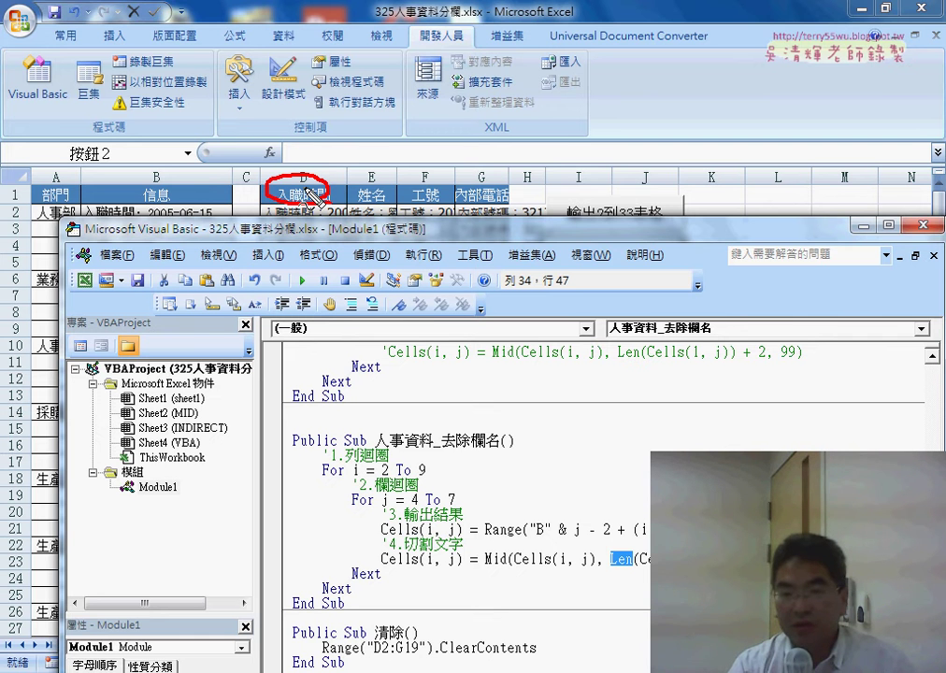
mouse_move(302, 135)
left_mouse_down()
mouse_move(329, 154)
mouse_move(315, 174)
left_mouse_up()
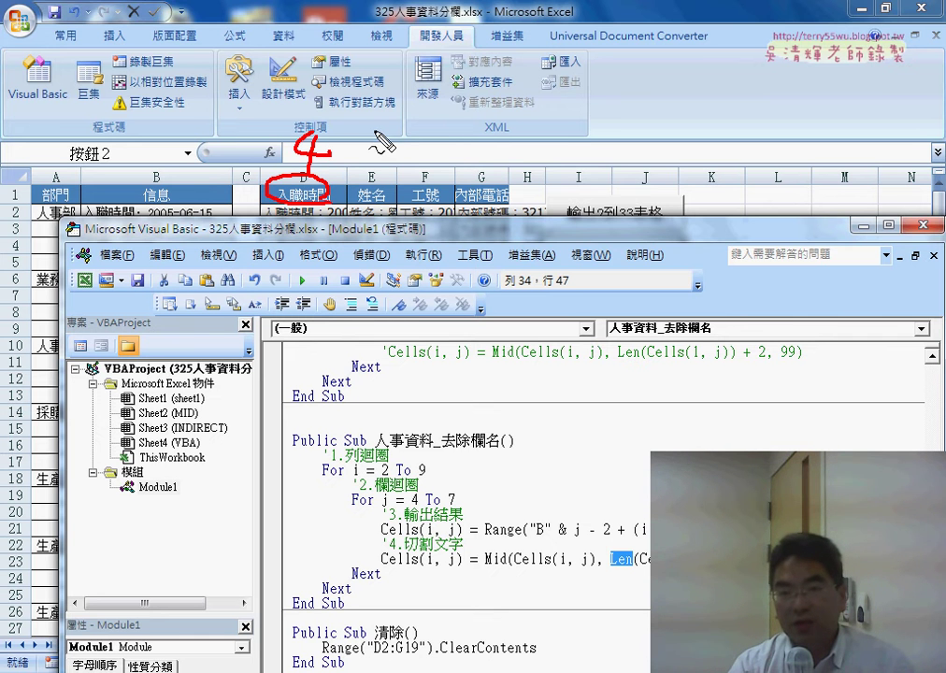
left_click_drag(479, 117, 489, 188)
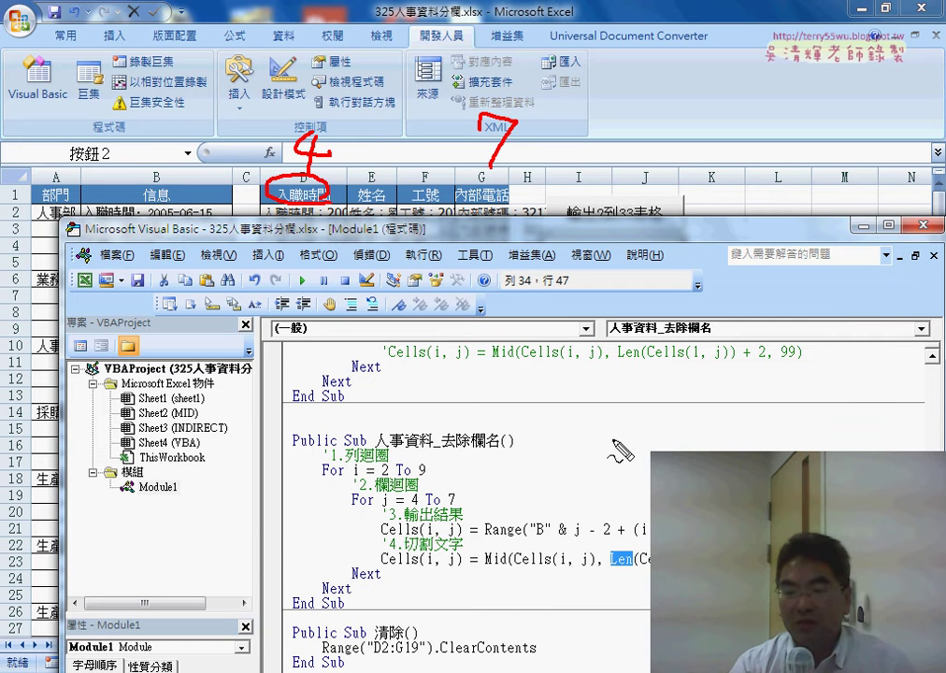
mouse_move(605, 432)
left_mouse_down()
mouse_move(609, 460)
mouse_move(663, 462)
left_mouse_up()
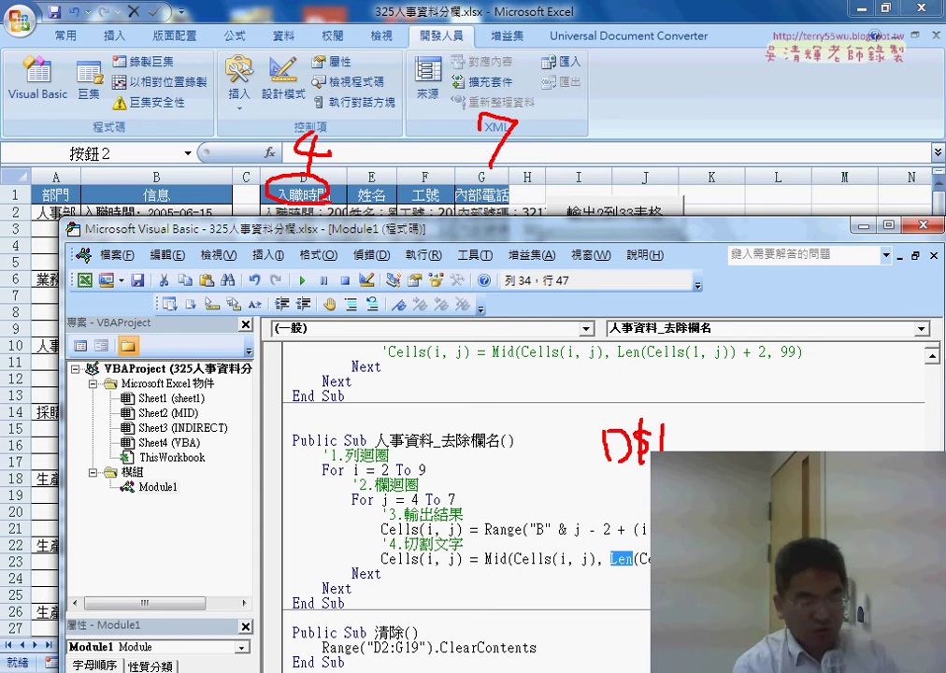
key("Escape")
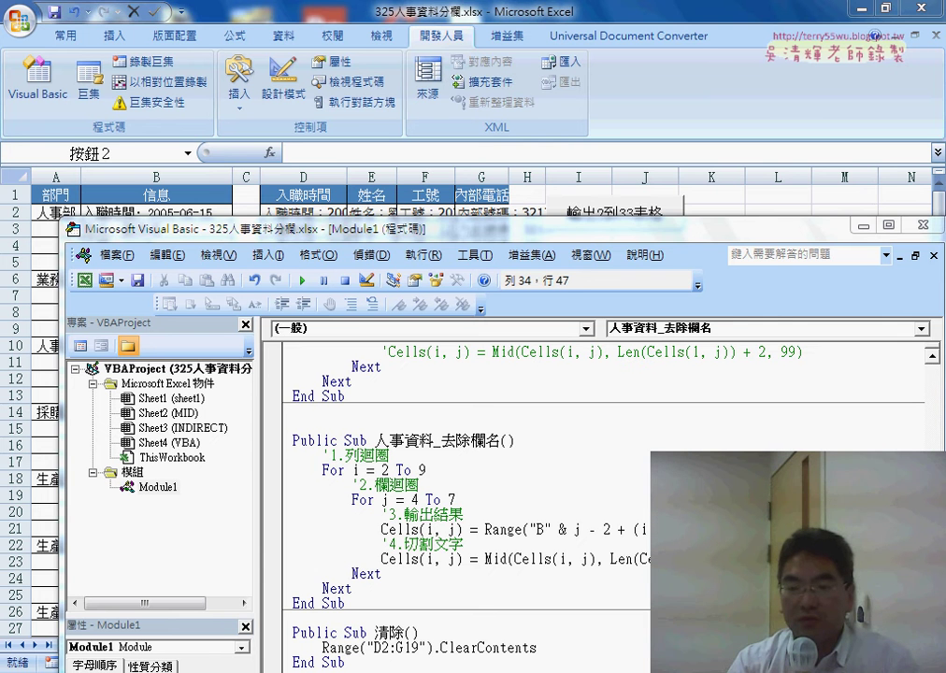
left_click_drag(682, 559, 618, 559)
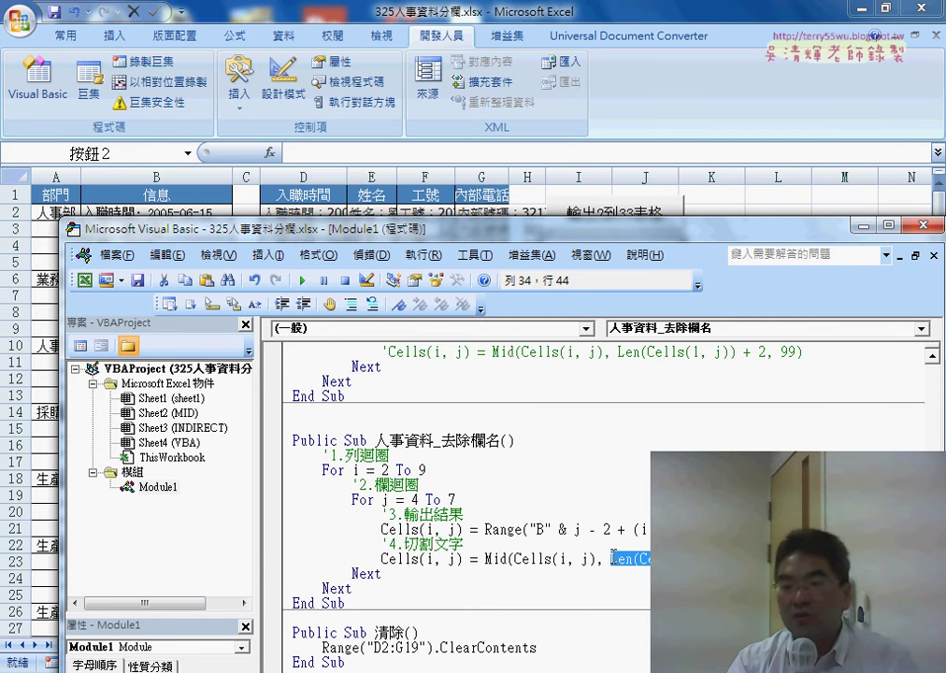
left_click(782, 559)
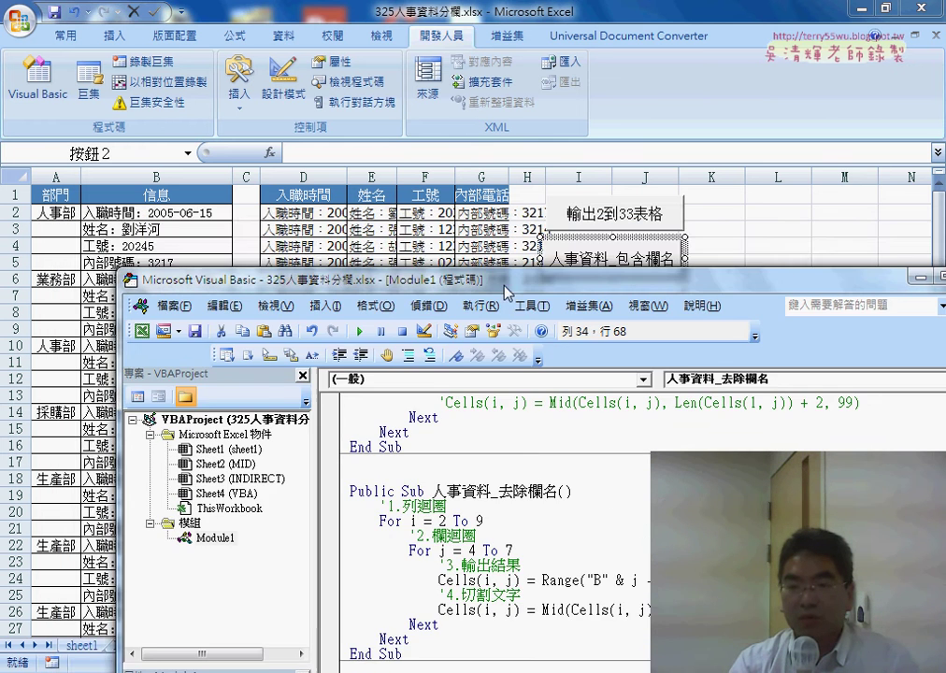
Run the 人事資料_去除欄名 macro to strip the field labels from the table entries
left_click_drag(458, 238, 458, 328)
left_click(766, 213)
left_click(623, 318)
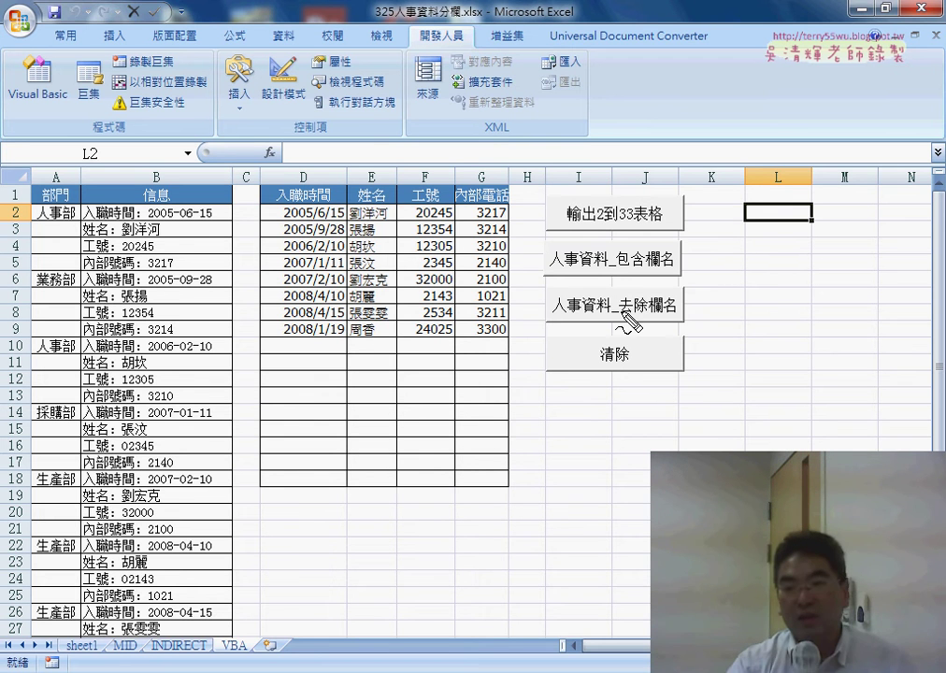
mouse_move(543, 317)
left_mouse_down()
mouse_move(692, 288)
mouse_move(580, 317)
left_mouse_up()
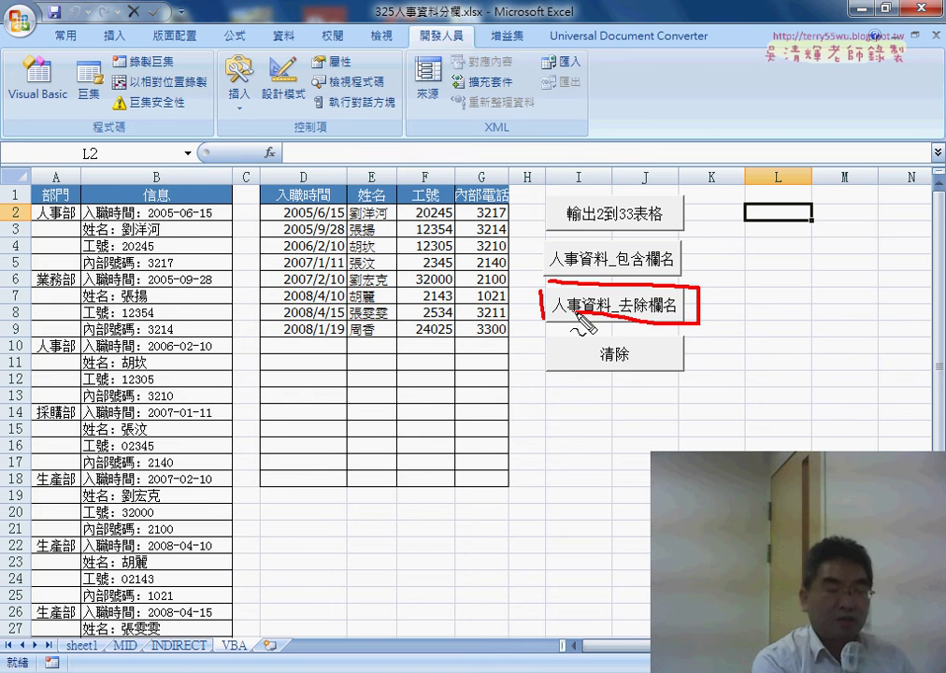
key("Escape")
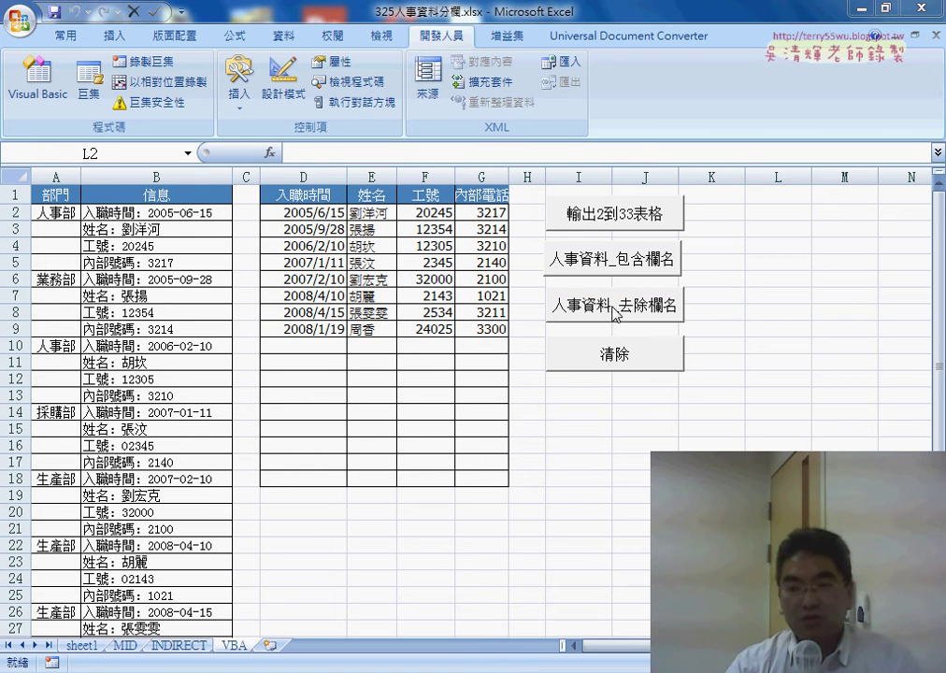
Open 人事資料_去除欄名's code via Assign Macro > Edit and select the whole procedure
right_click(601, 311)
left_click(626, 460)
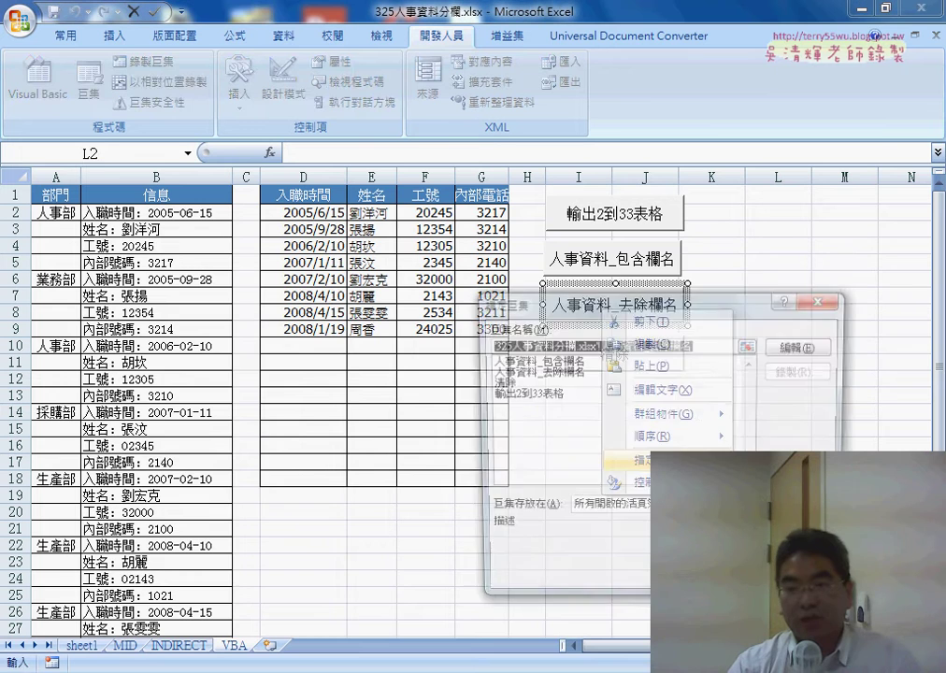
key("alt+e")
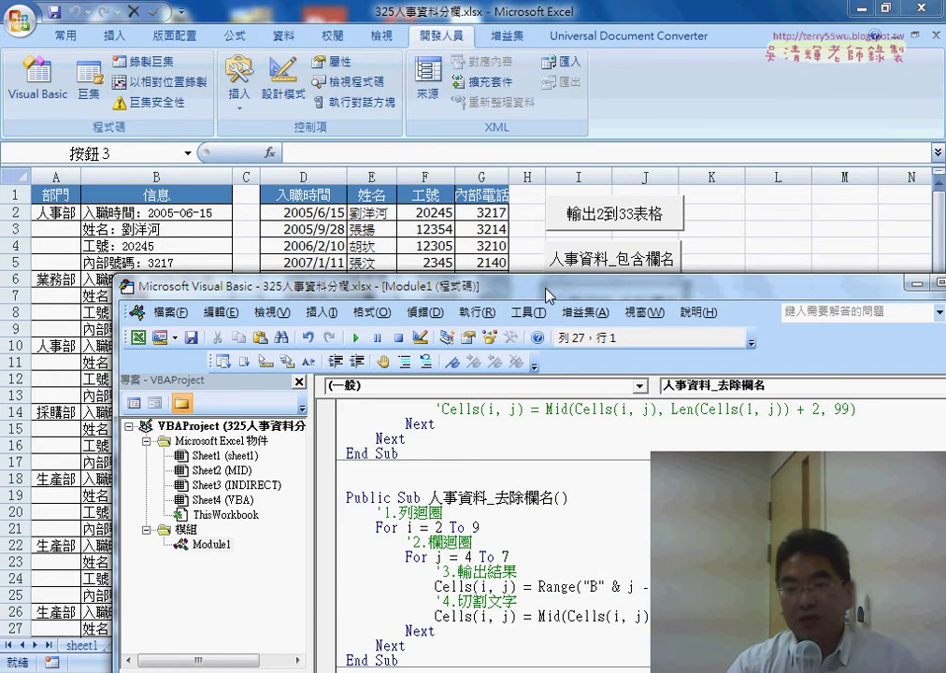
left_click_drag(545, 289, 500, 146)
left_click_drag(354, 516, 300, 354)
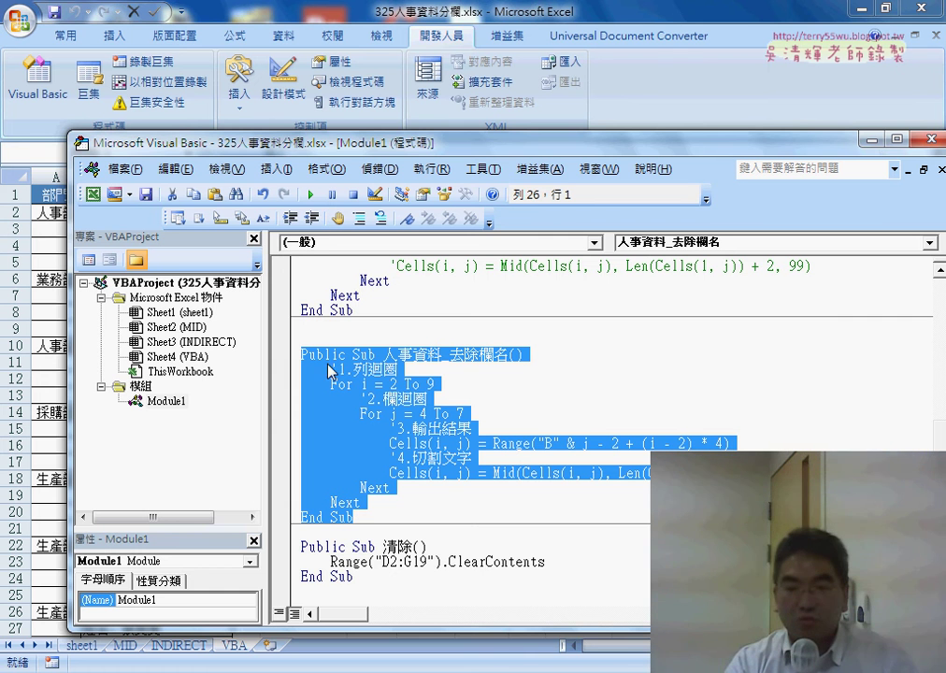
Run the 清除 macro to empty the D:G table
left_click(721, 90)
left_click(717, 428)
left_click(617, 372)
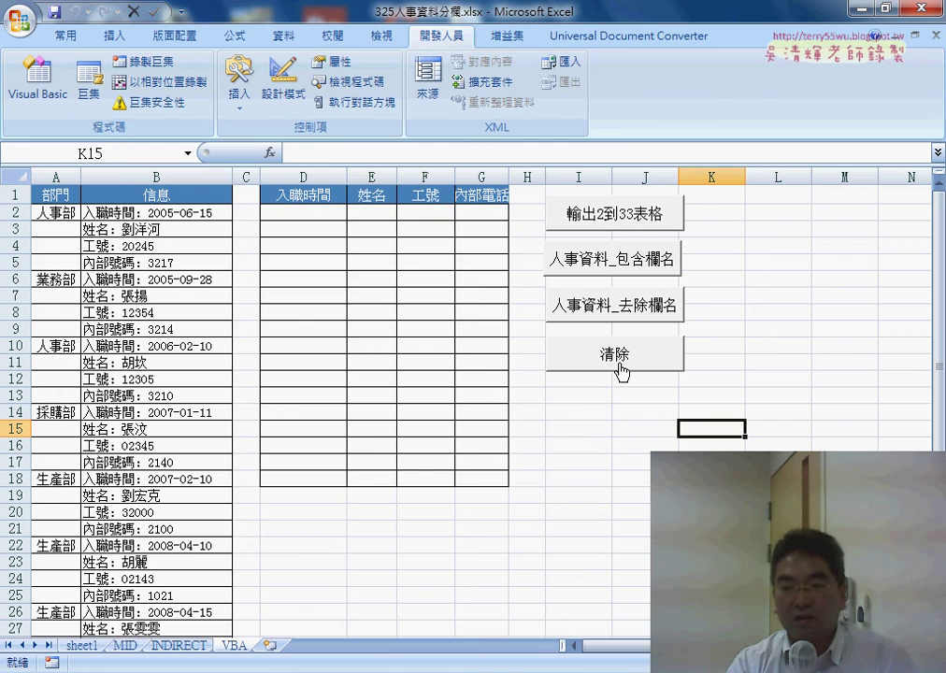
Open the 清除 macro's code and point out its Range("D2:G19") call
right_click(620, 372)
left_click(636, 507)
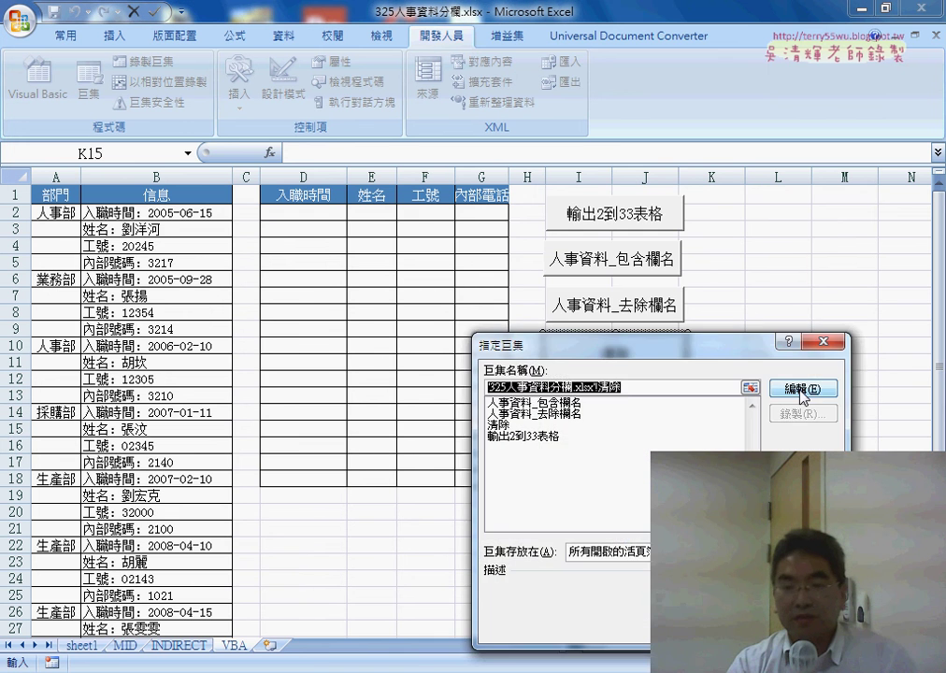
left_click(799, 388)
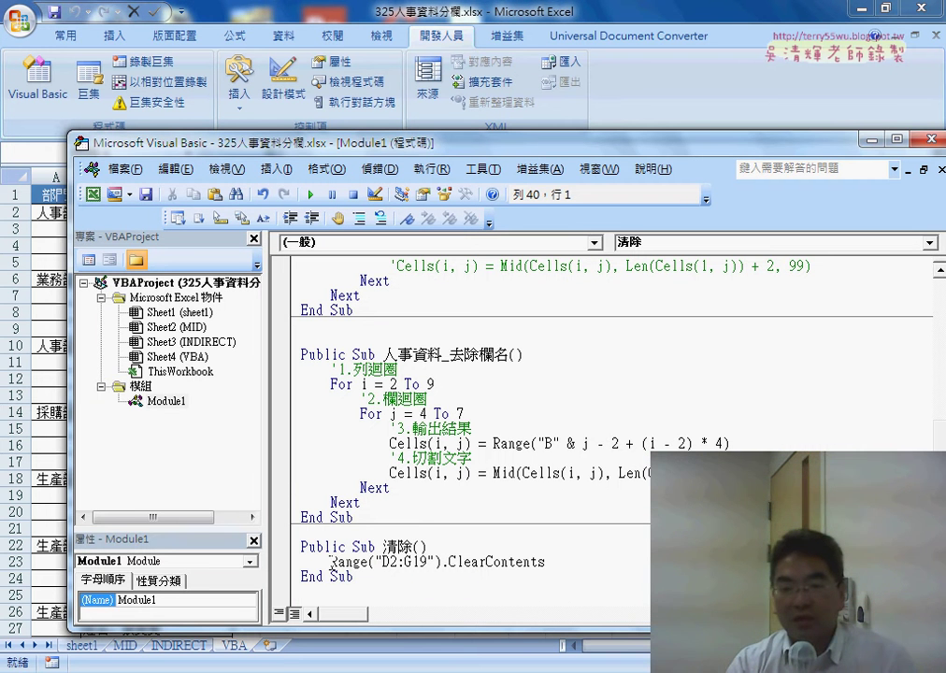
left_click_drag(332, 563, 364, 566)
mouse_move(458, 157)
left_mouse_down()
mouse_move(458, 401)
mouse_move(442, 150)
left_mouse_up()
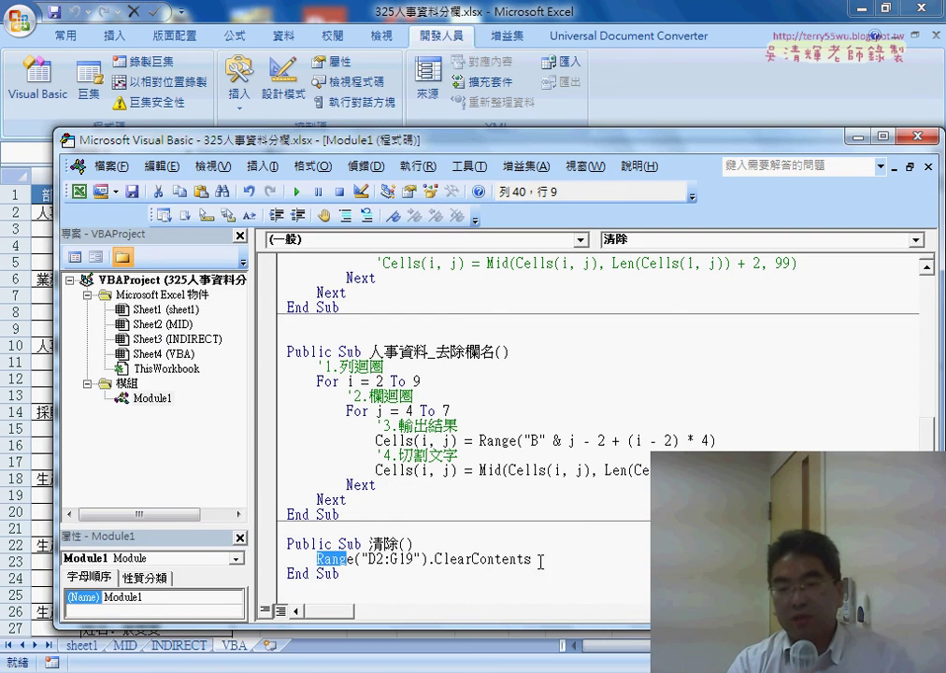
Retype .ClearContents using autocomplete and select the whole 清除 procedure
left_click_drag(533, 559, 435, 560)
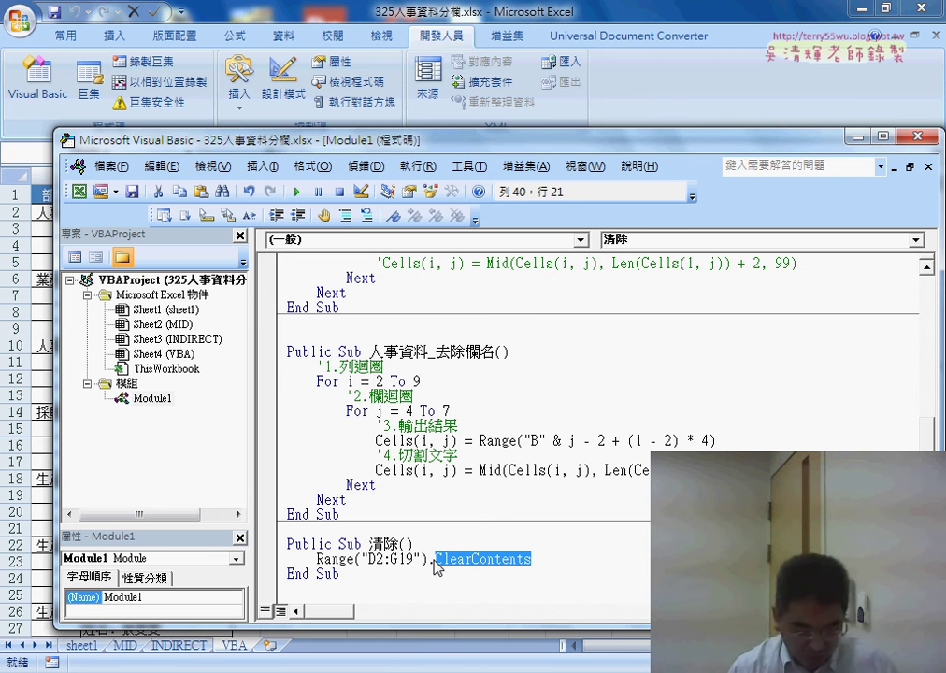
key("BackSpace")
key("BackSpace")
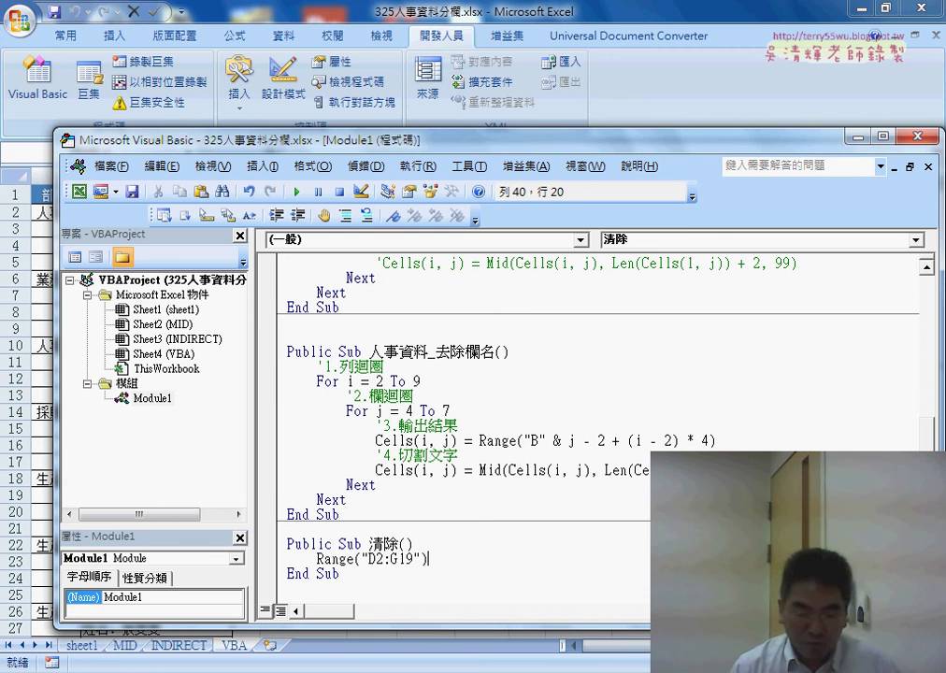
type(".c")
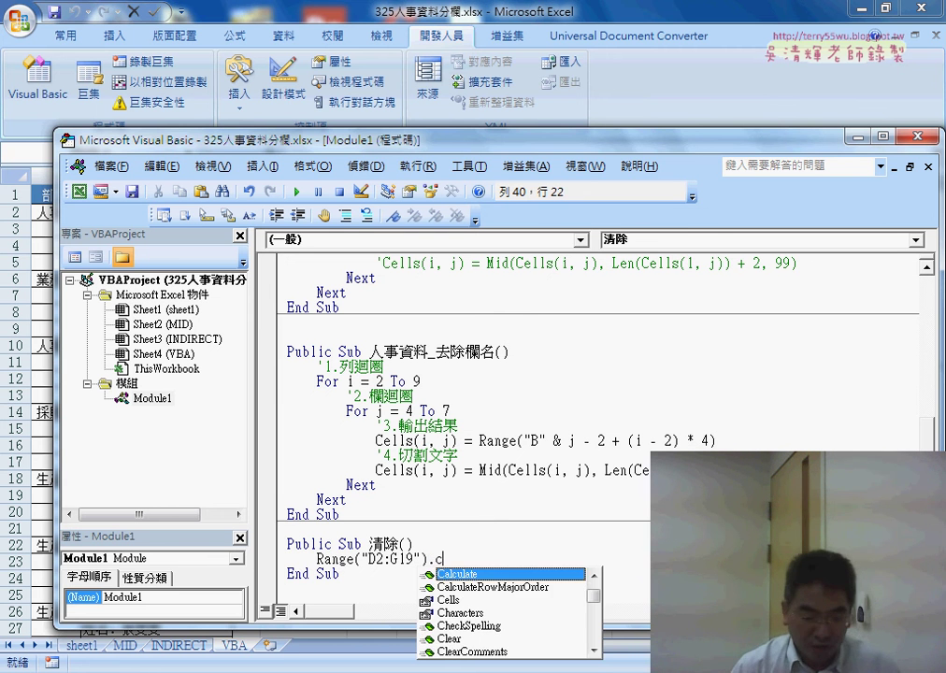
type("l")
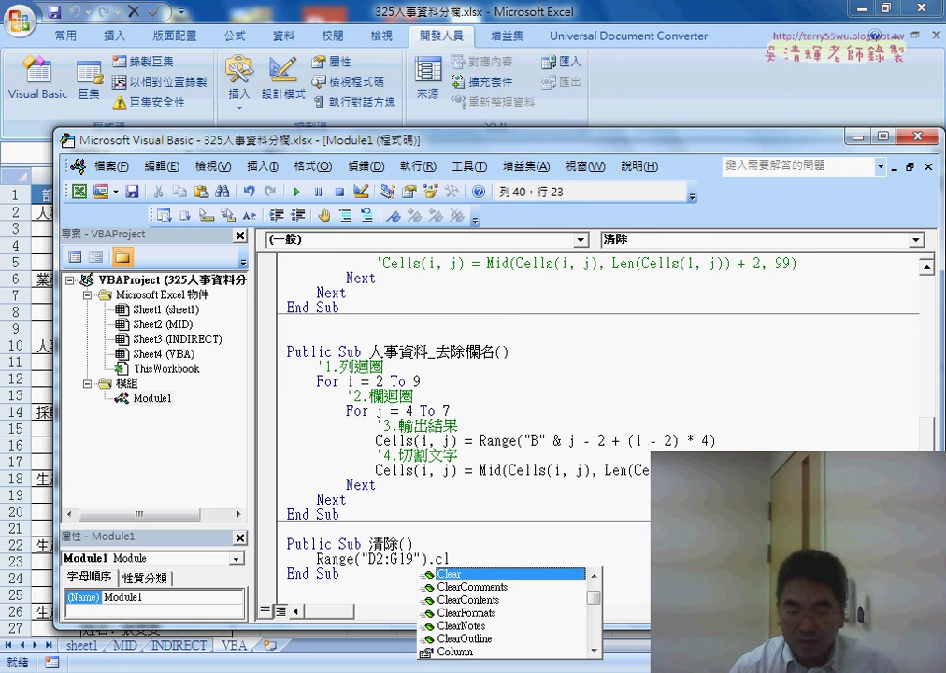
key("Down")
key("Down")
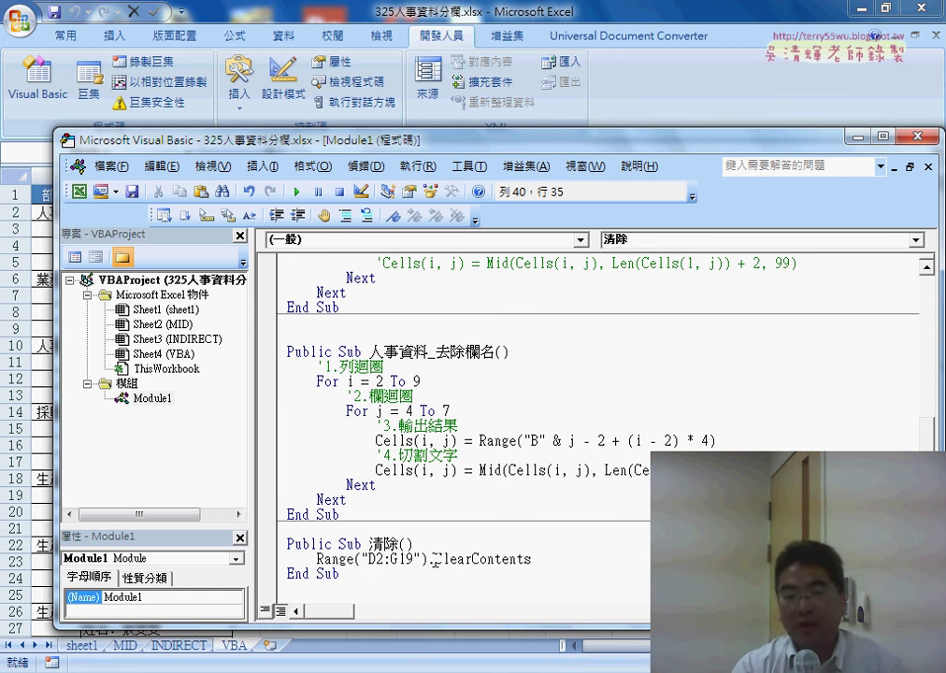
left_click_drag(344, 577, 287, 529)
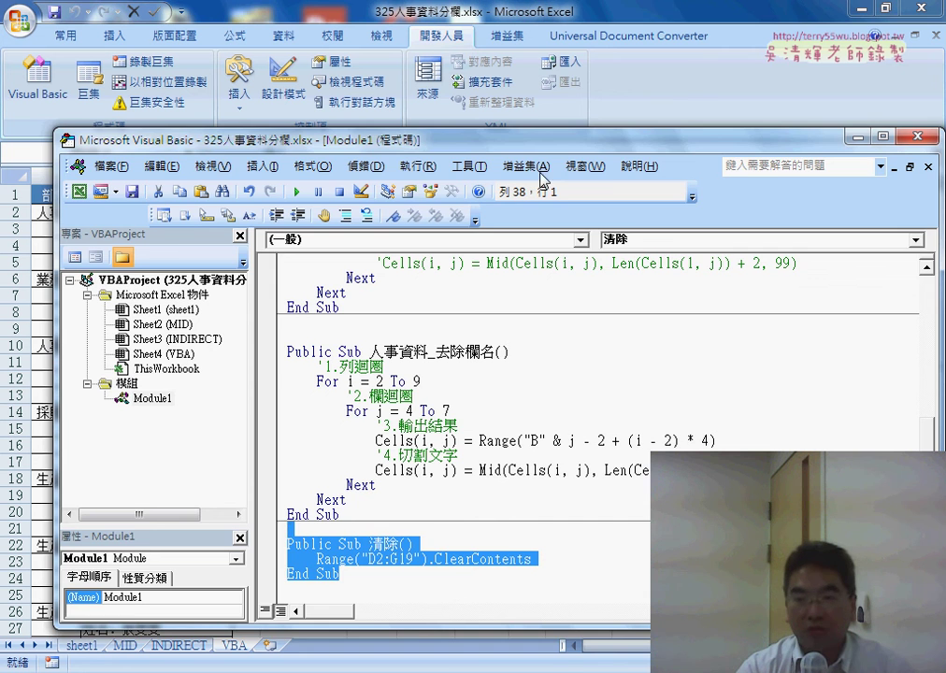
left_click(688, 78)
Alternate 人事資料_去除欄名 and 清除 to refill and empty the table twice
left_click(610, 306)
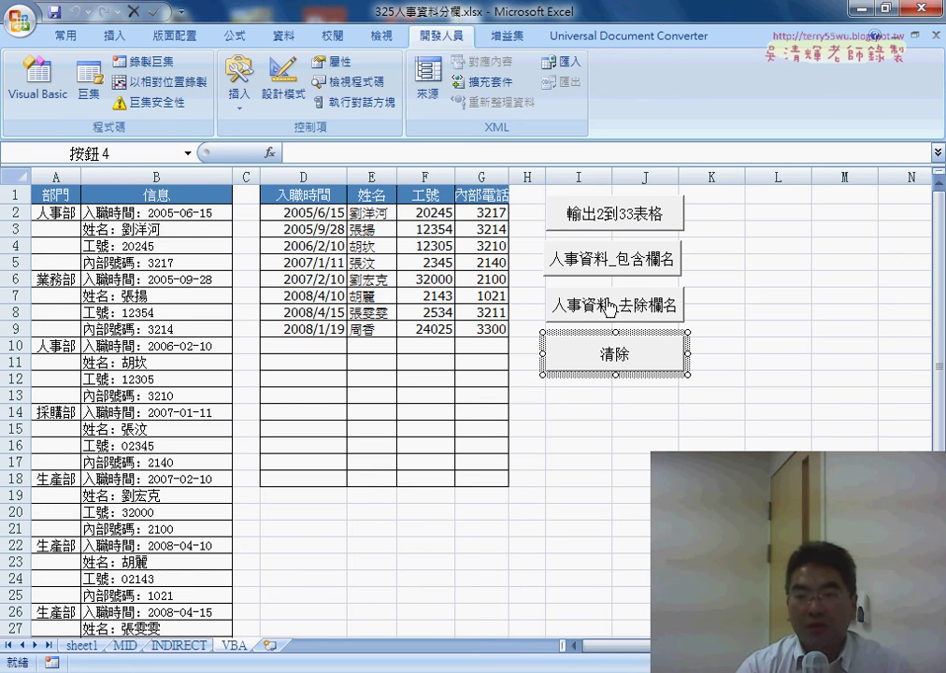
left_click(711, 412)
left_click(671, 367)
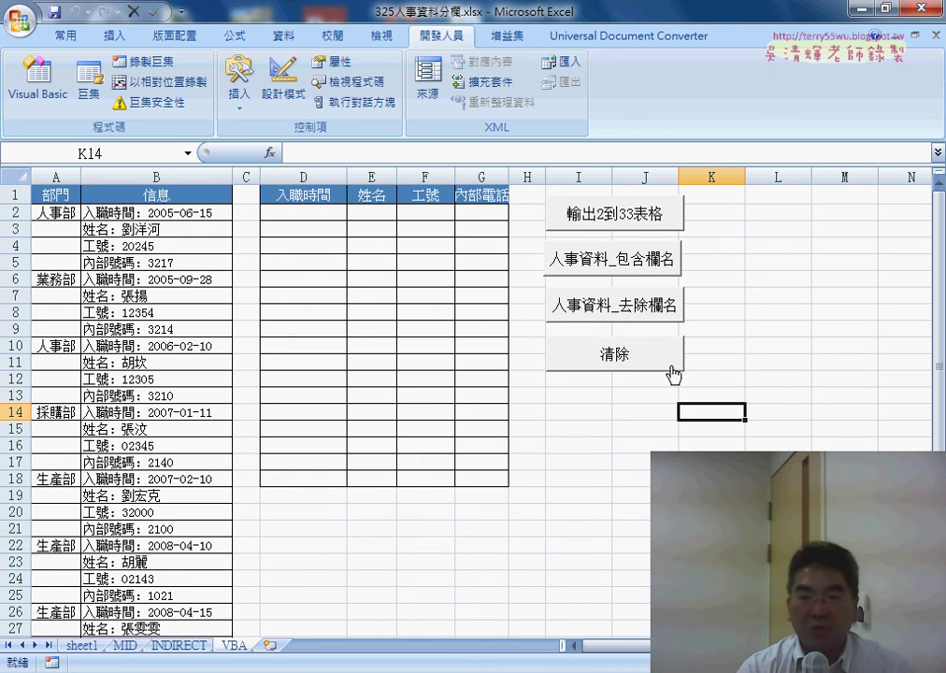
left_click(621, 311)
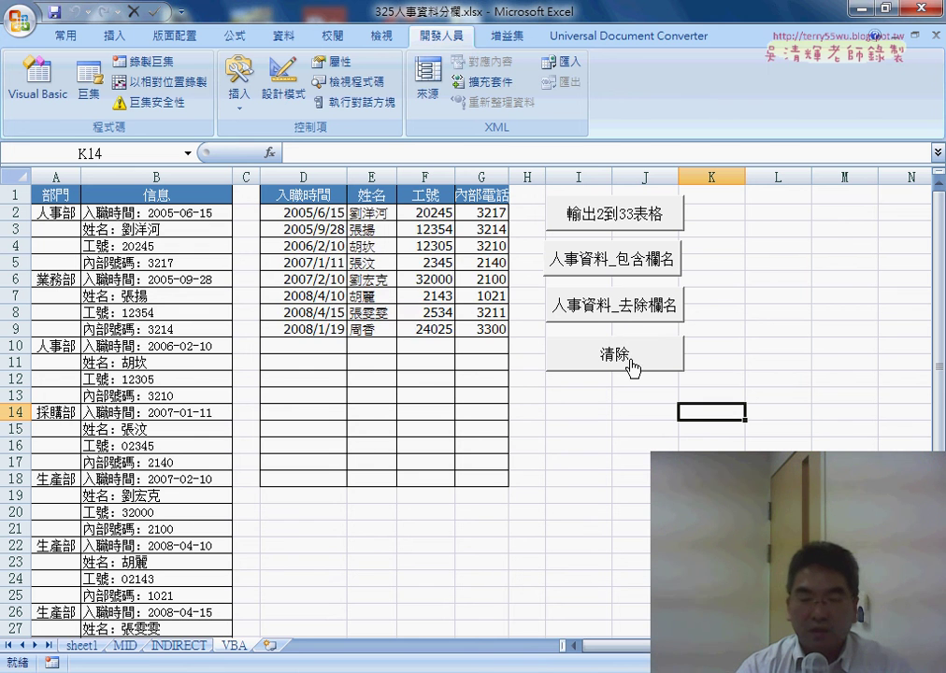
left_click(634, 368)
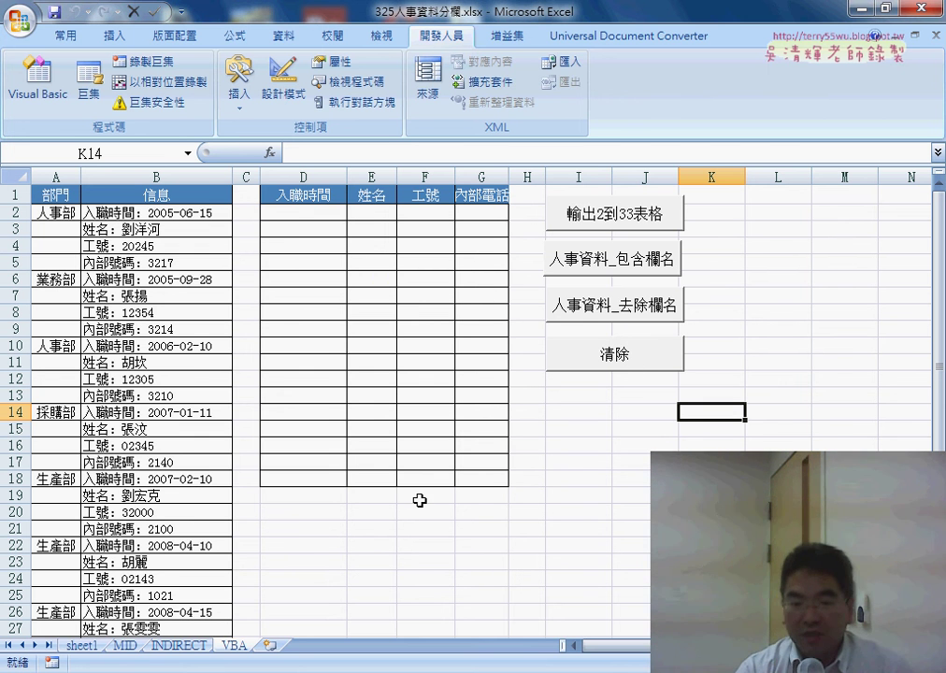
Switch to sheet1 and inspect its D:G formula-built table and cell I1
left_click(86, 645)
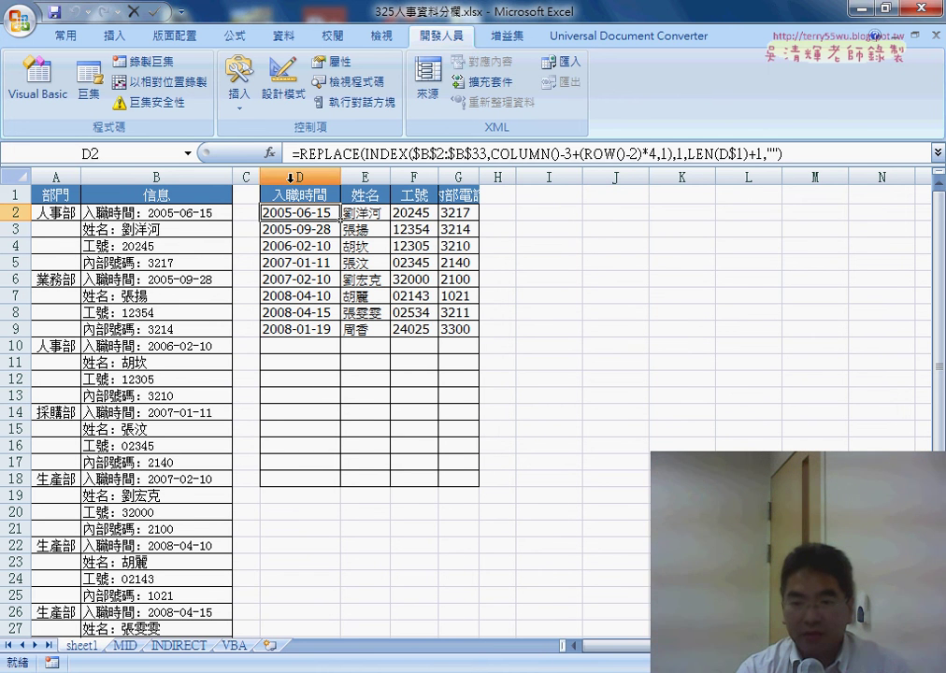
left_click_drag(299, 177, 458, 177)
left_click(549, 176)
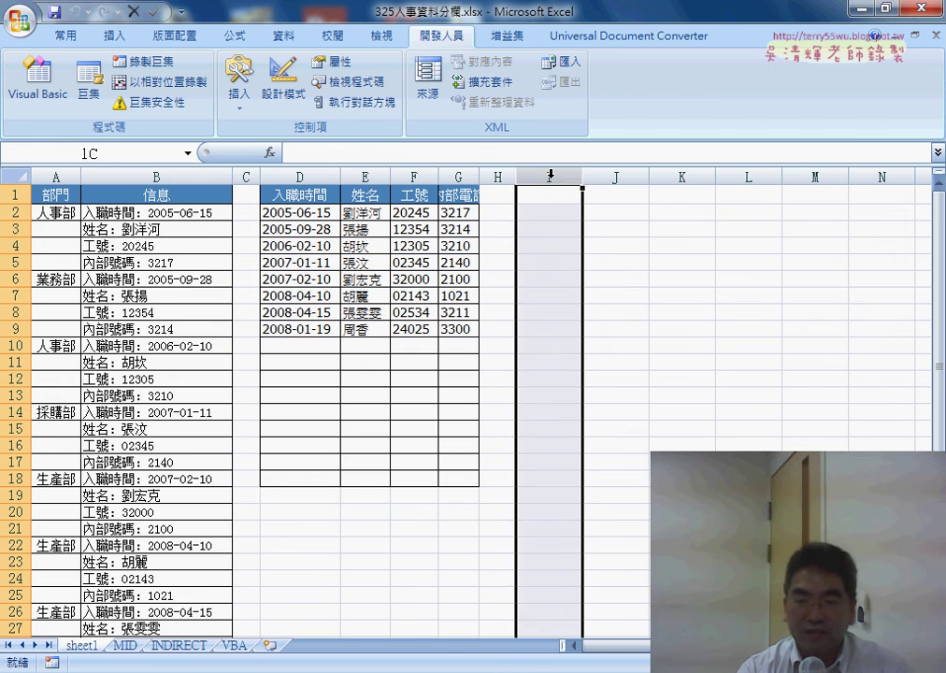
left_click(550, 196)
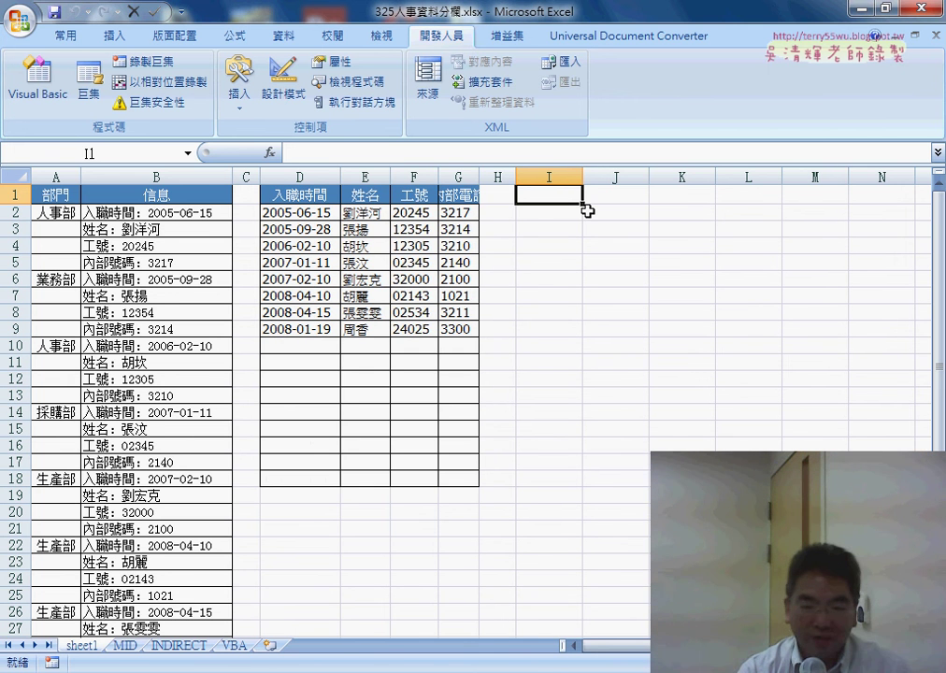